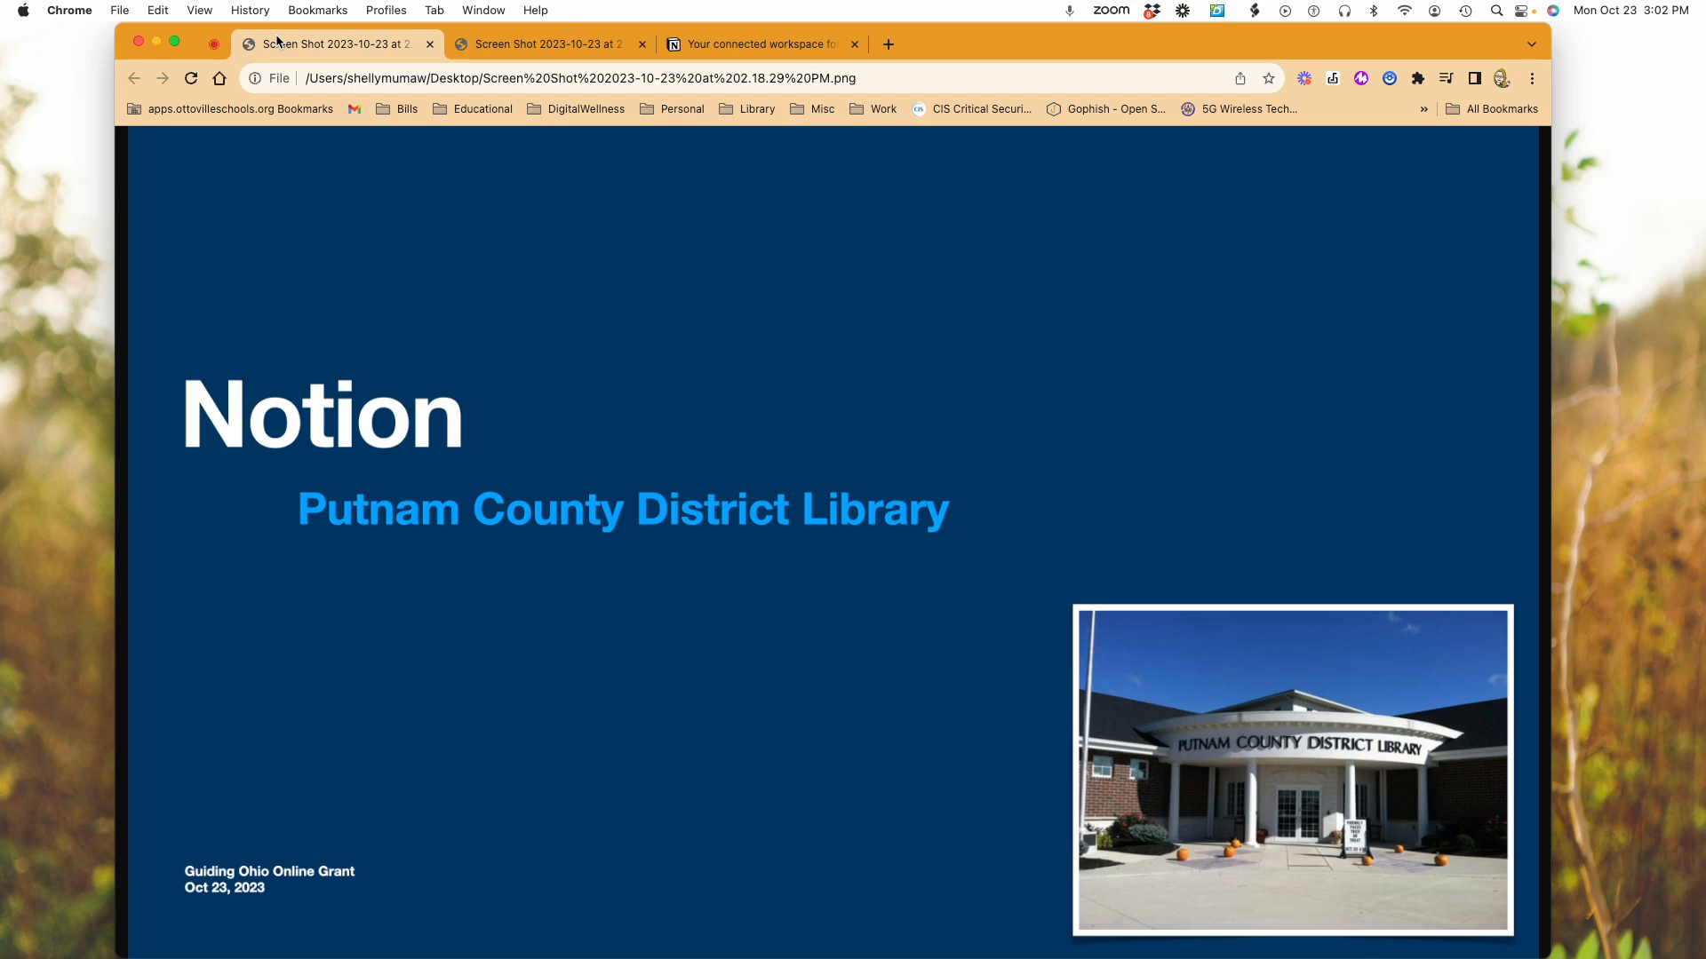
- Switch to the Notion website and sign in with the suggested Google account
left_click(552, 49)
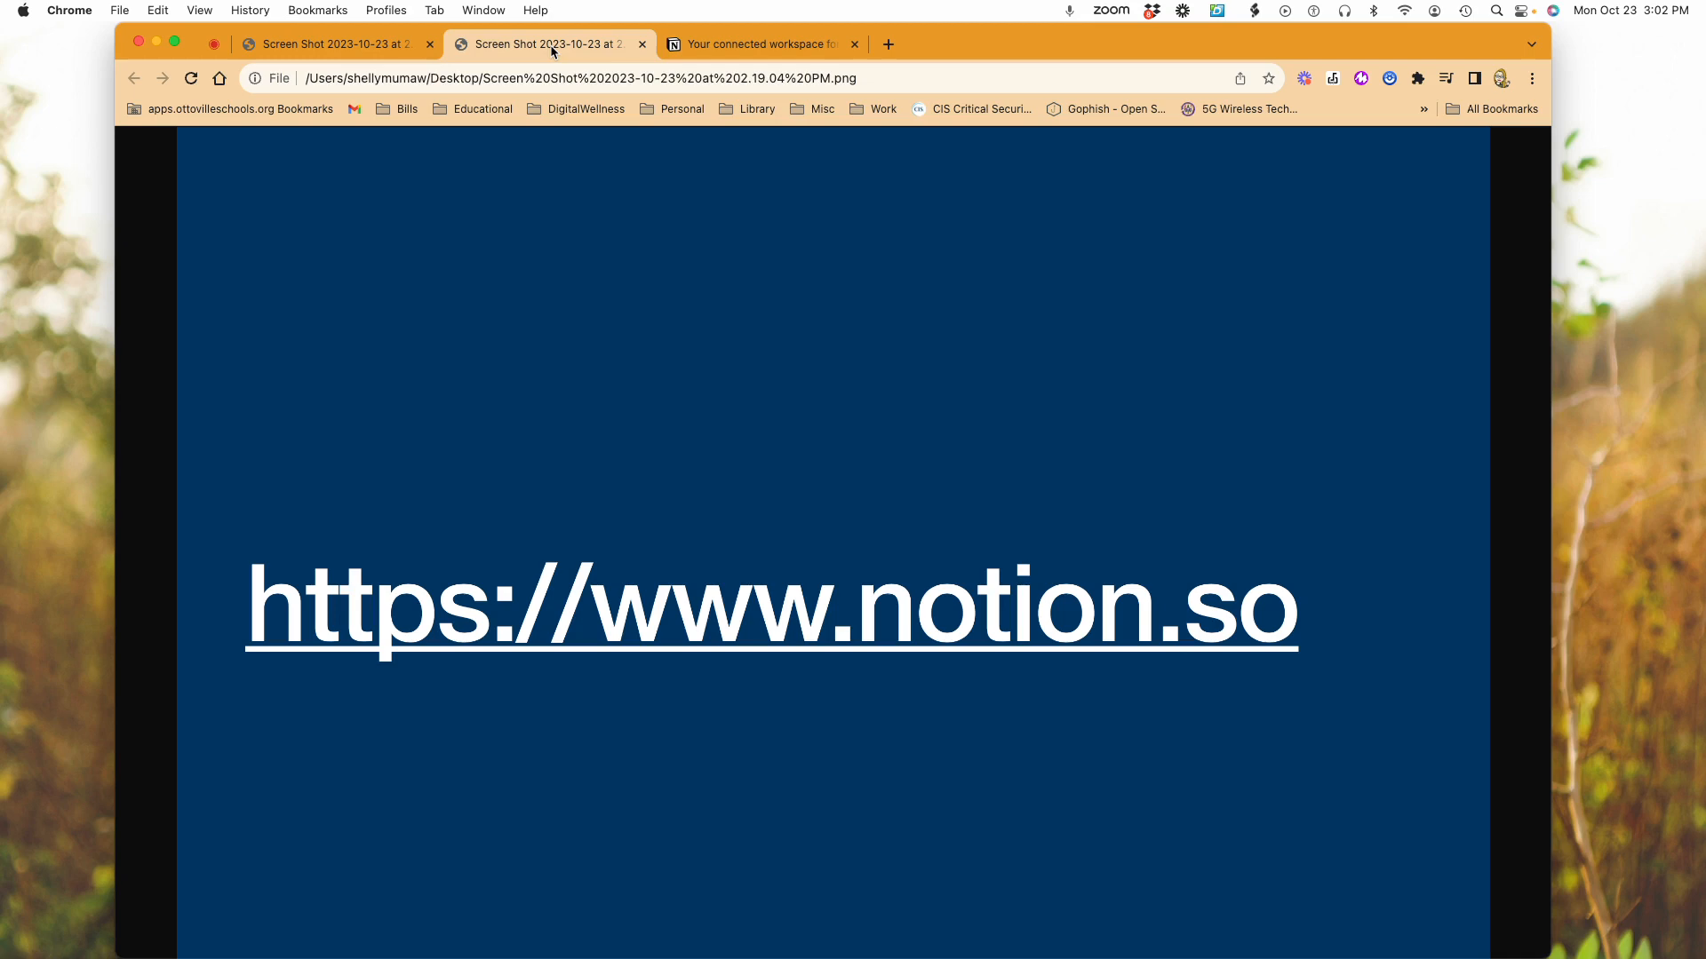
left_click(754, 46)
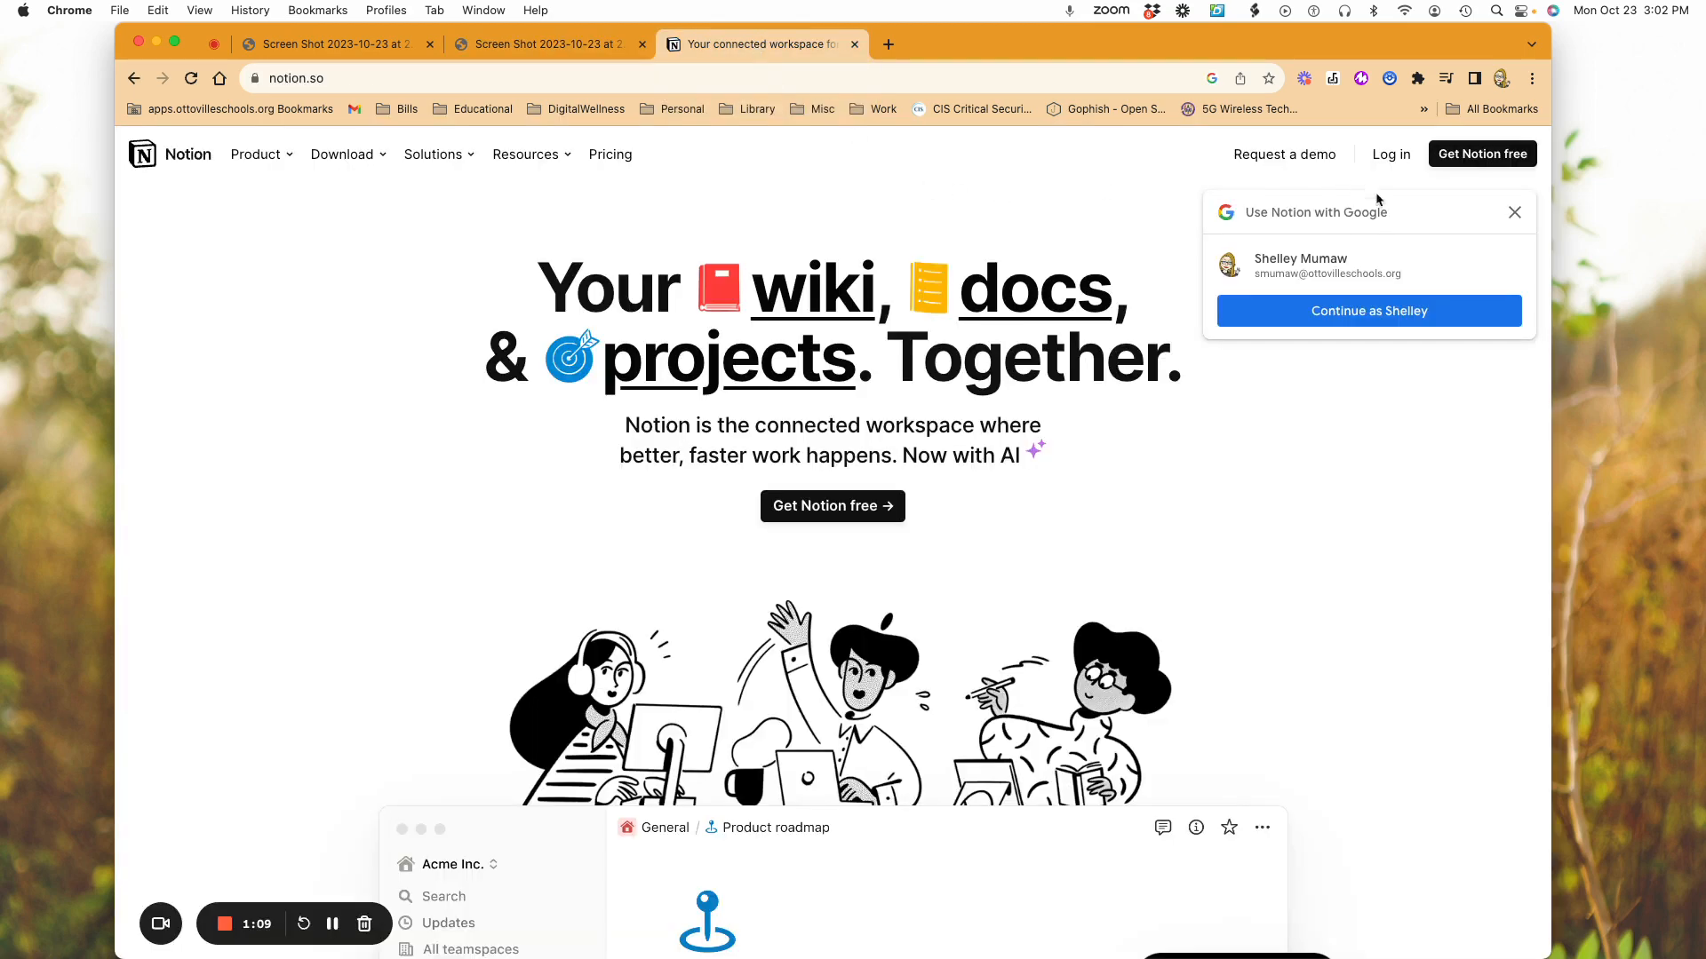
left_click(1366, 323)
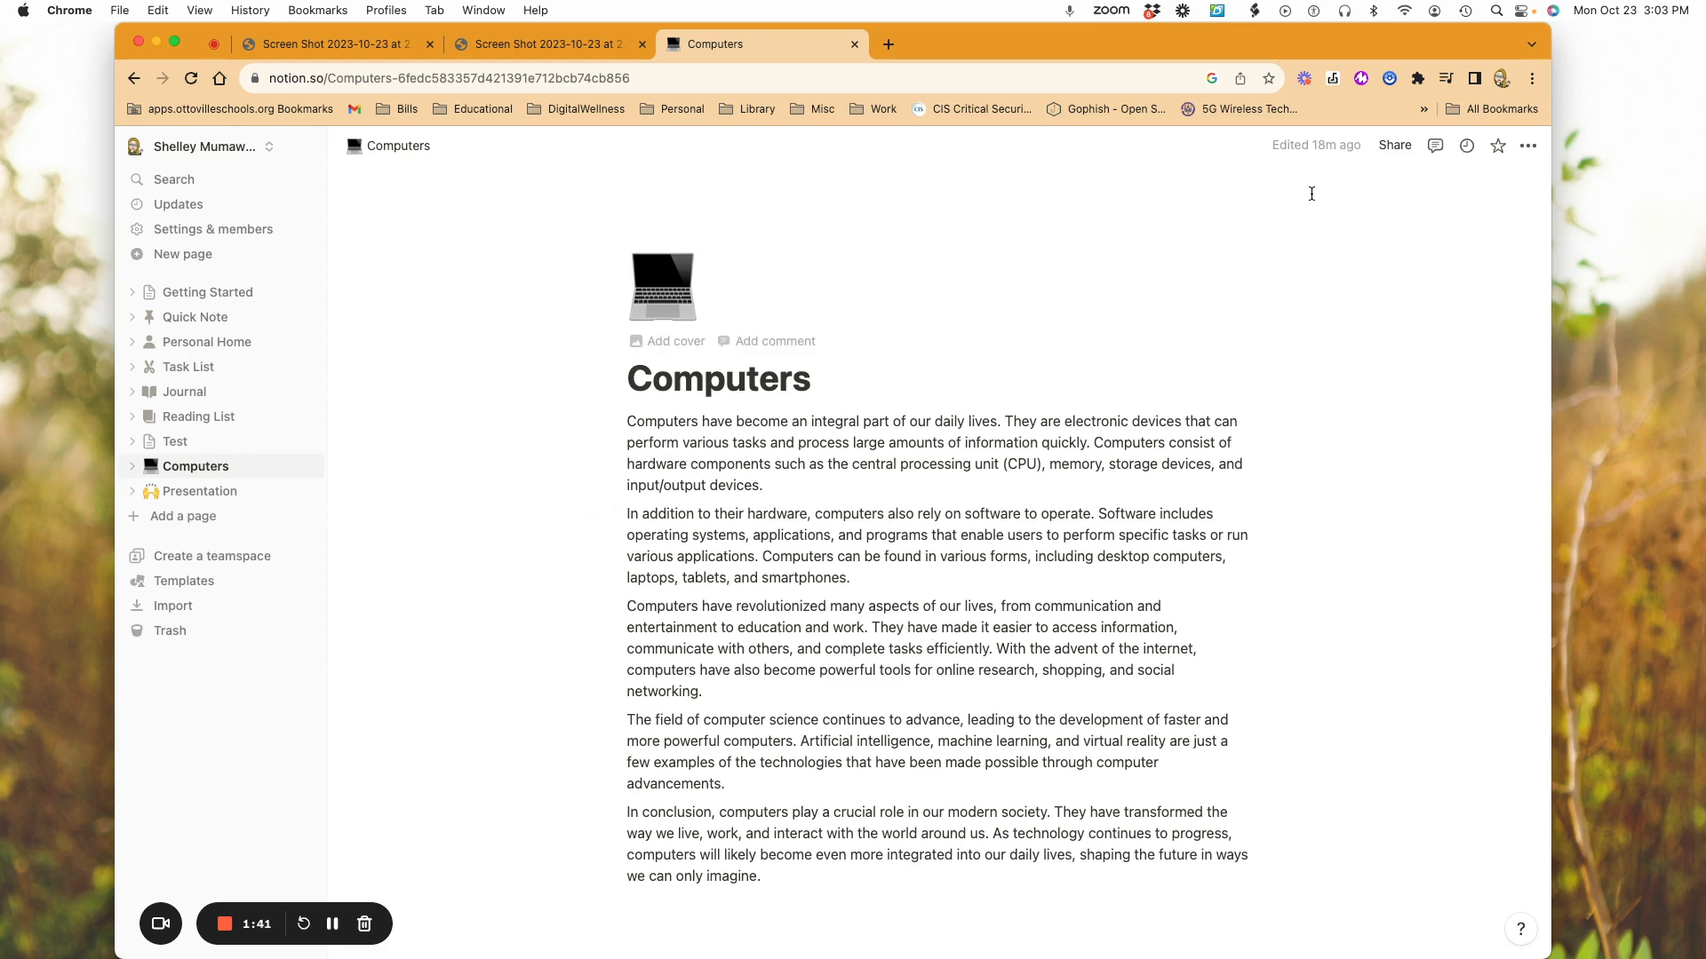
- View the workspace account options, and collapse and restore the sidebar
scroll(1256, 210, "down", 1)
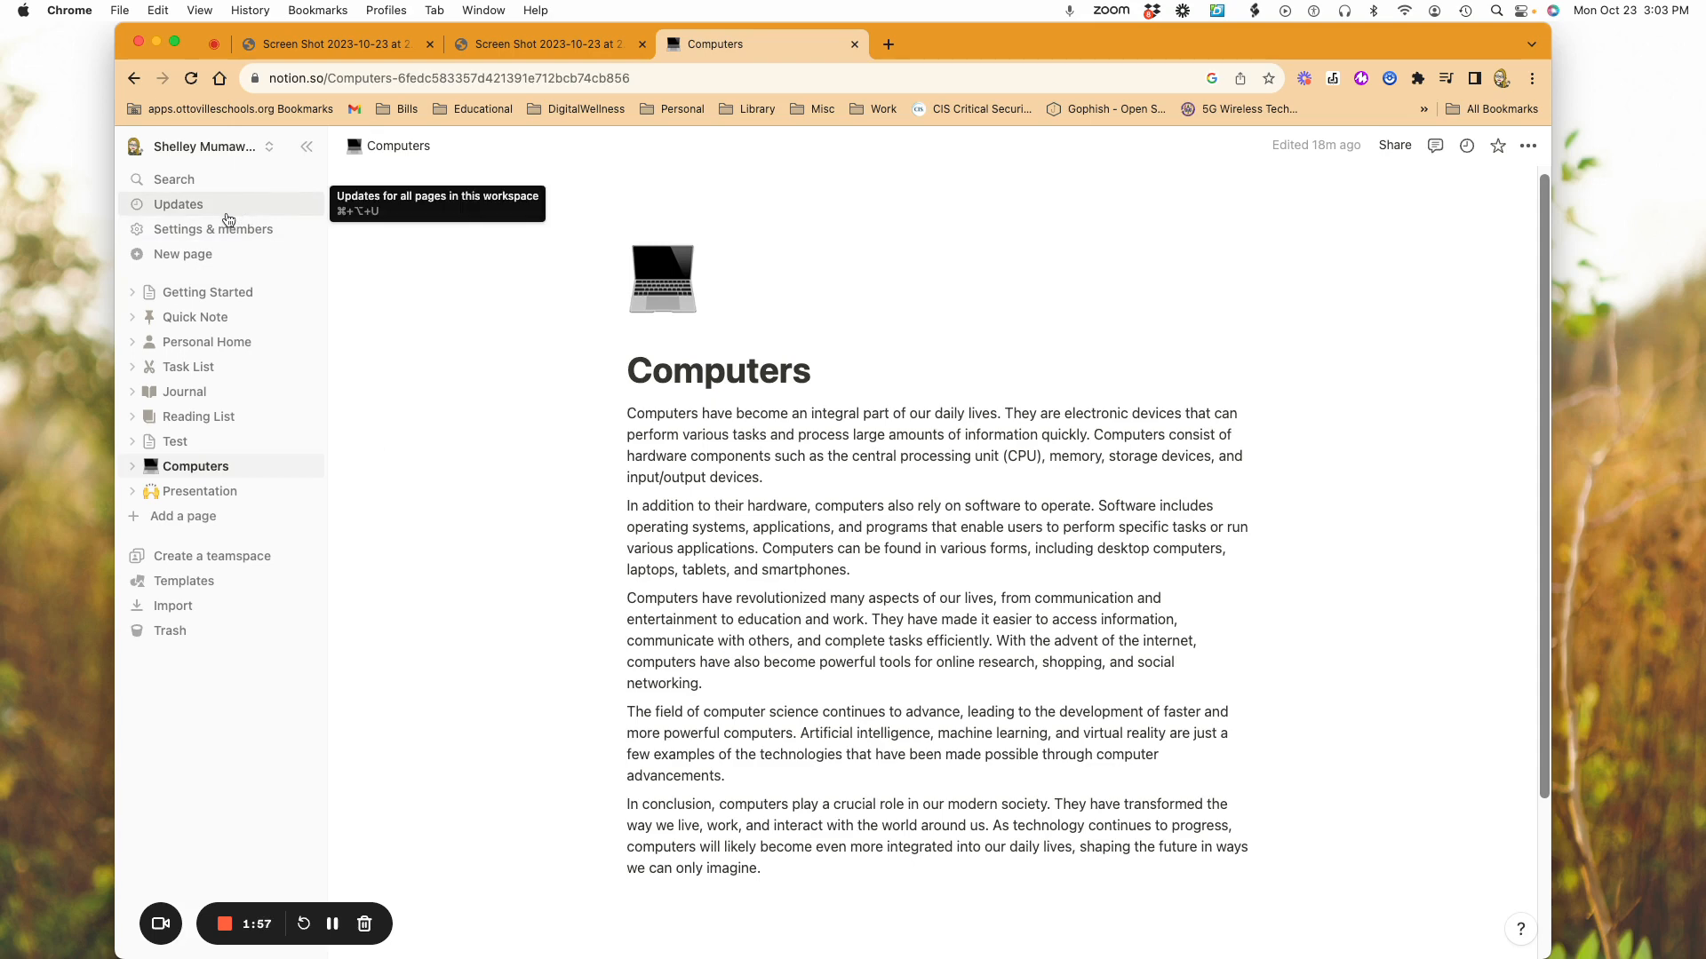
left_click(270, 148)
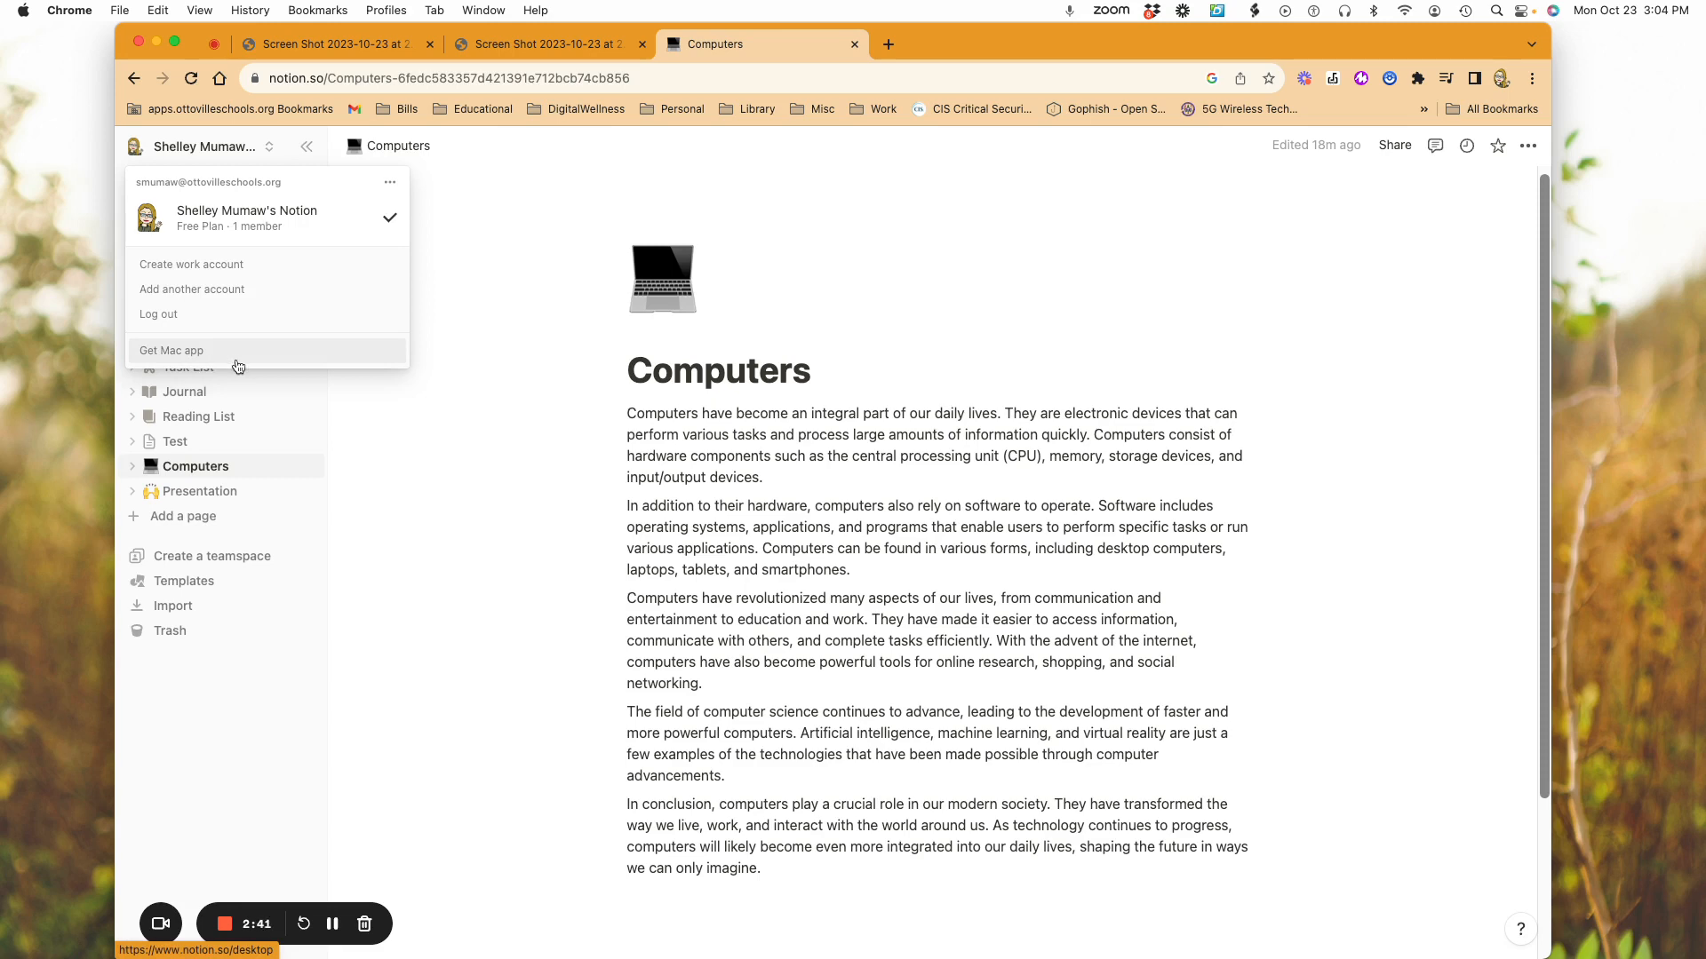
left_click(494, 391)
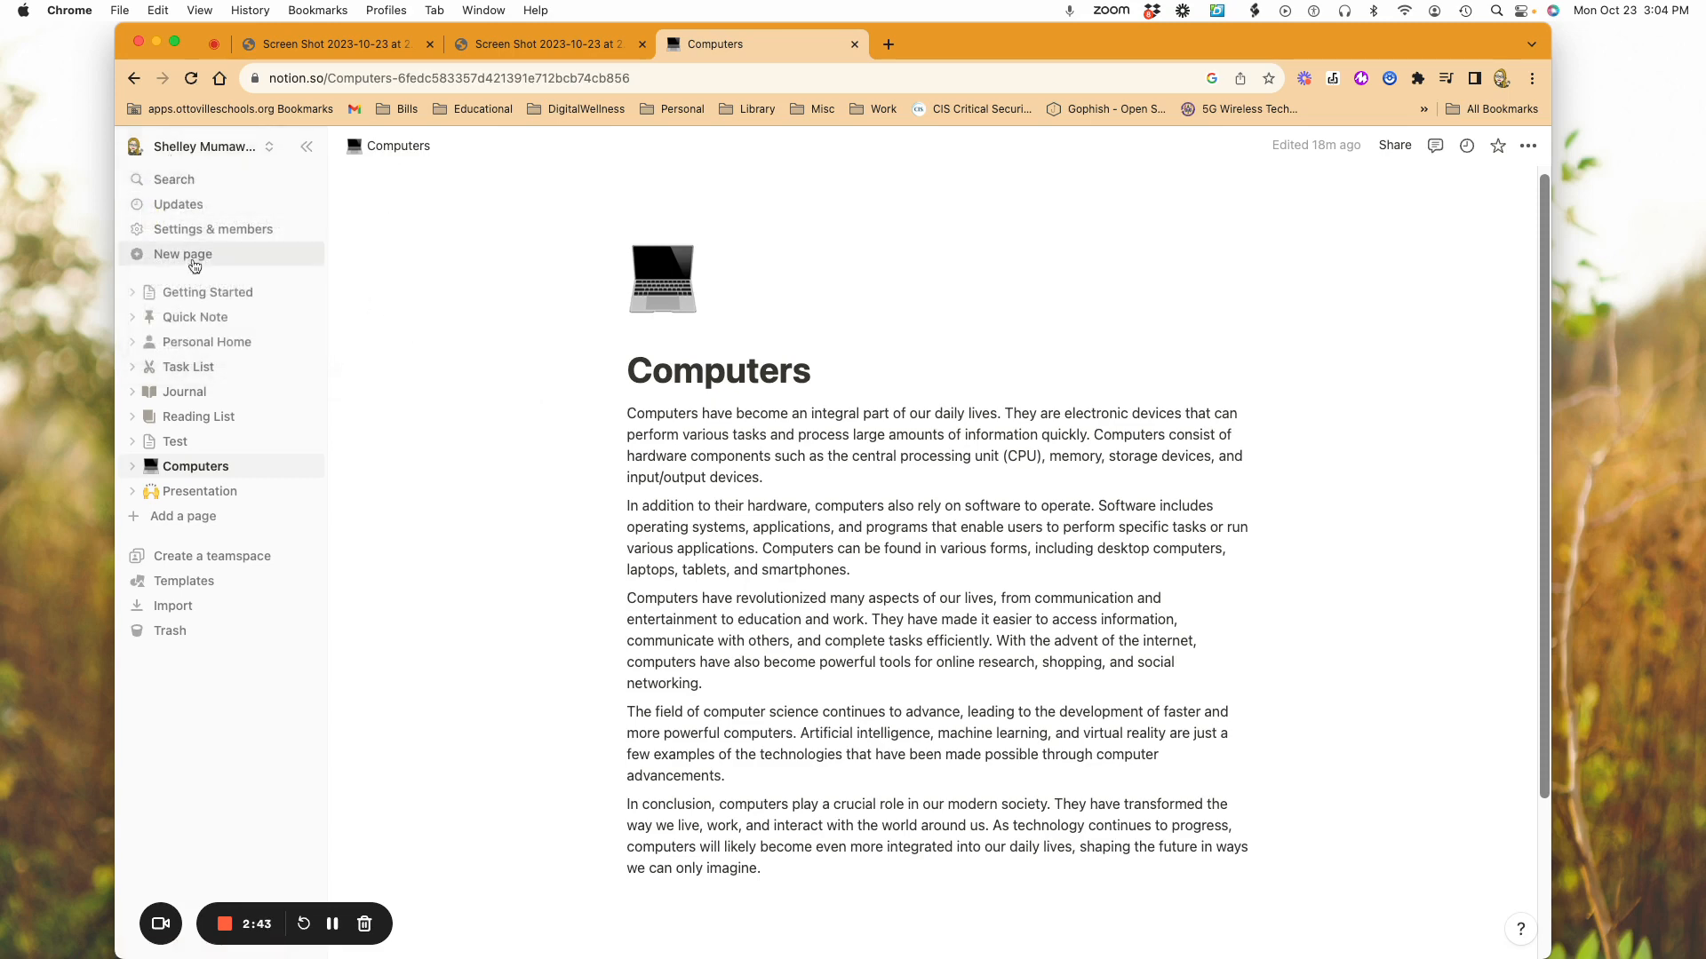
left_click(309, 150)
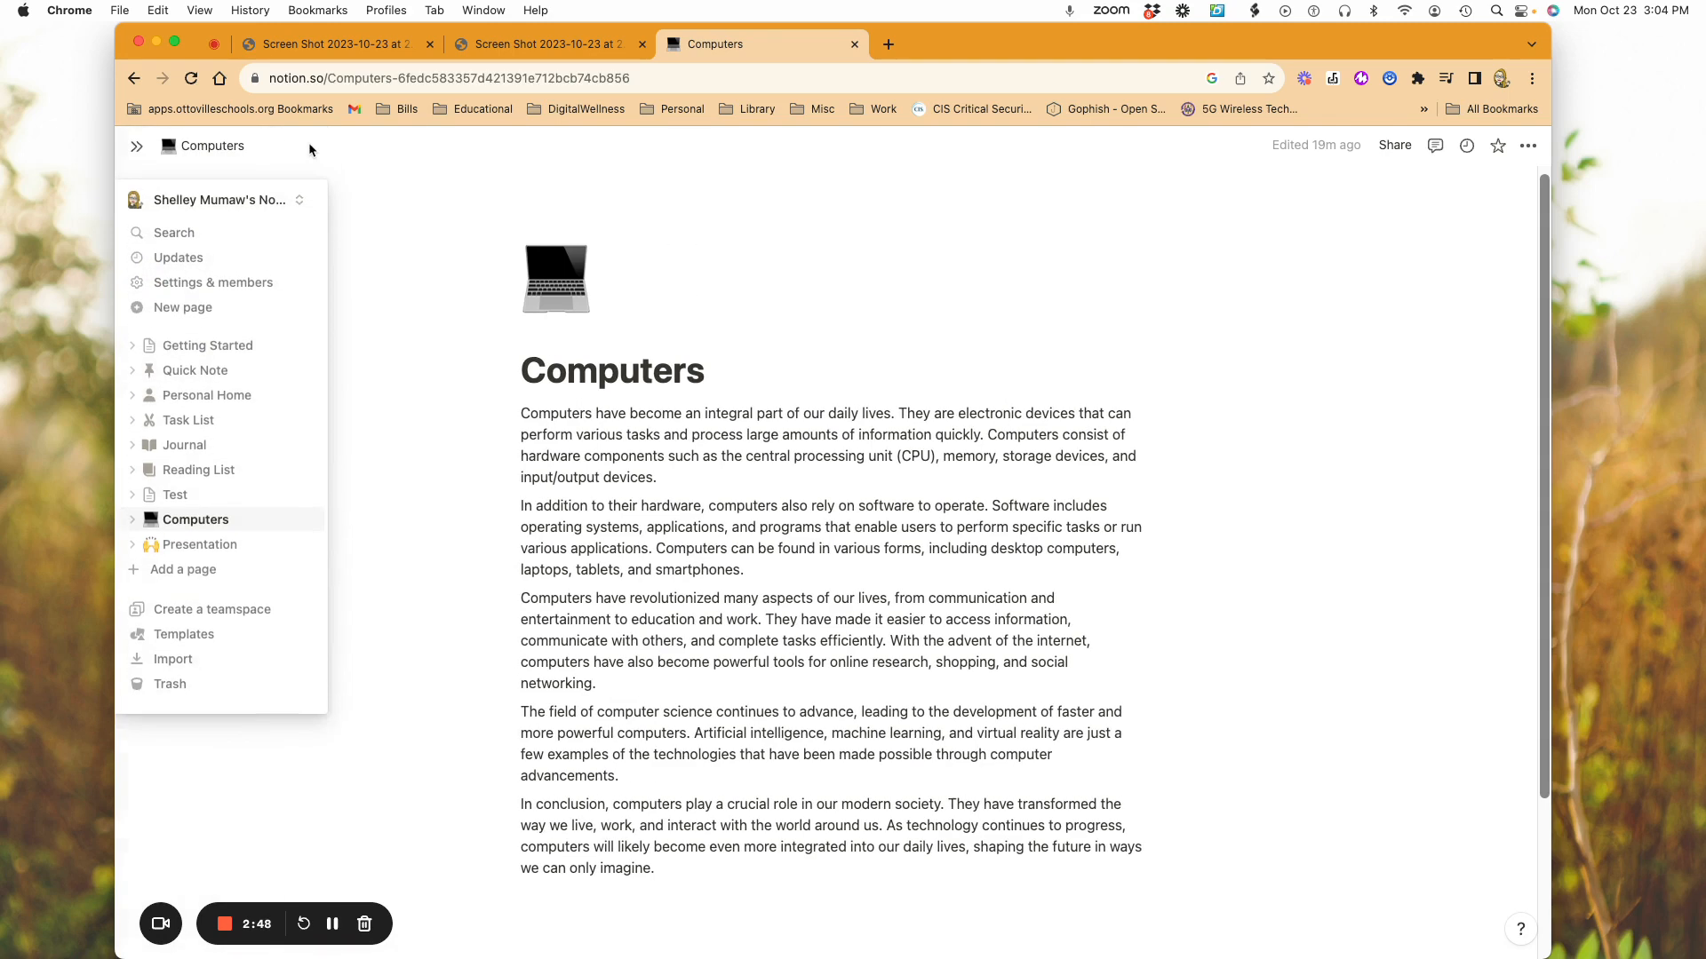
left_click(134, 152)
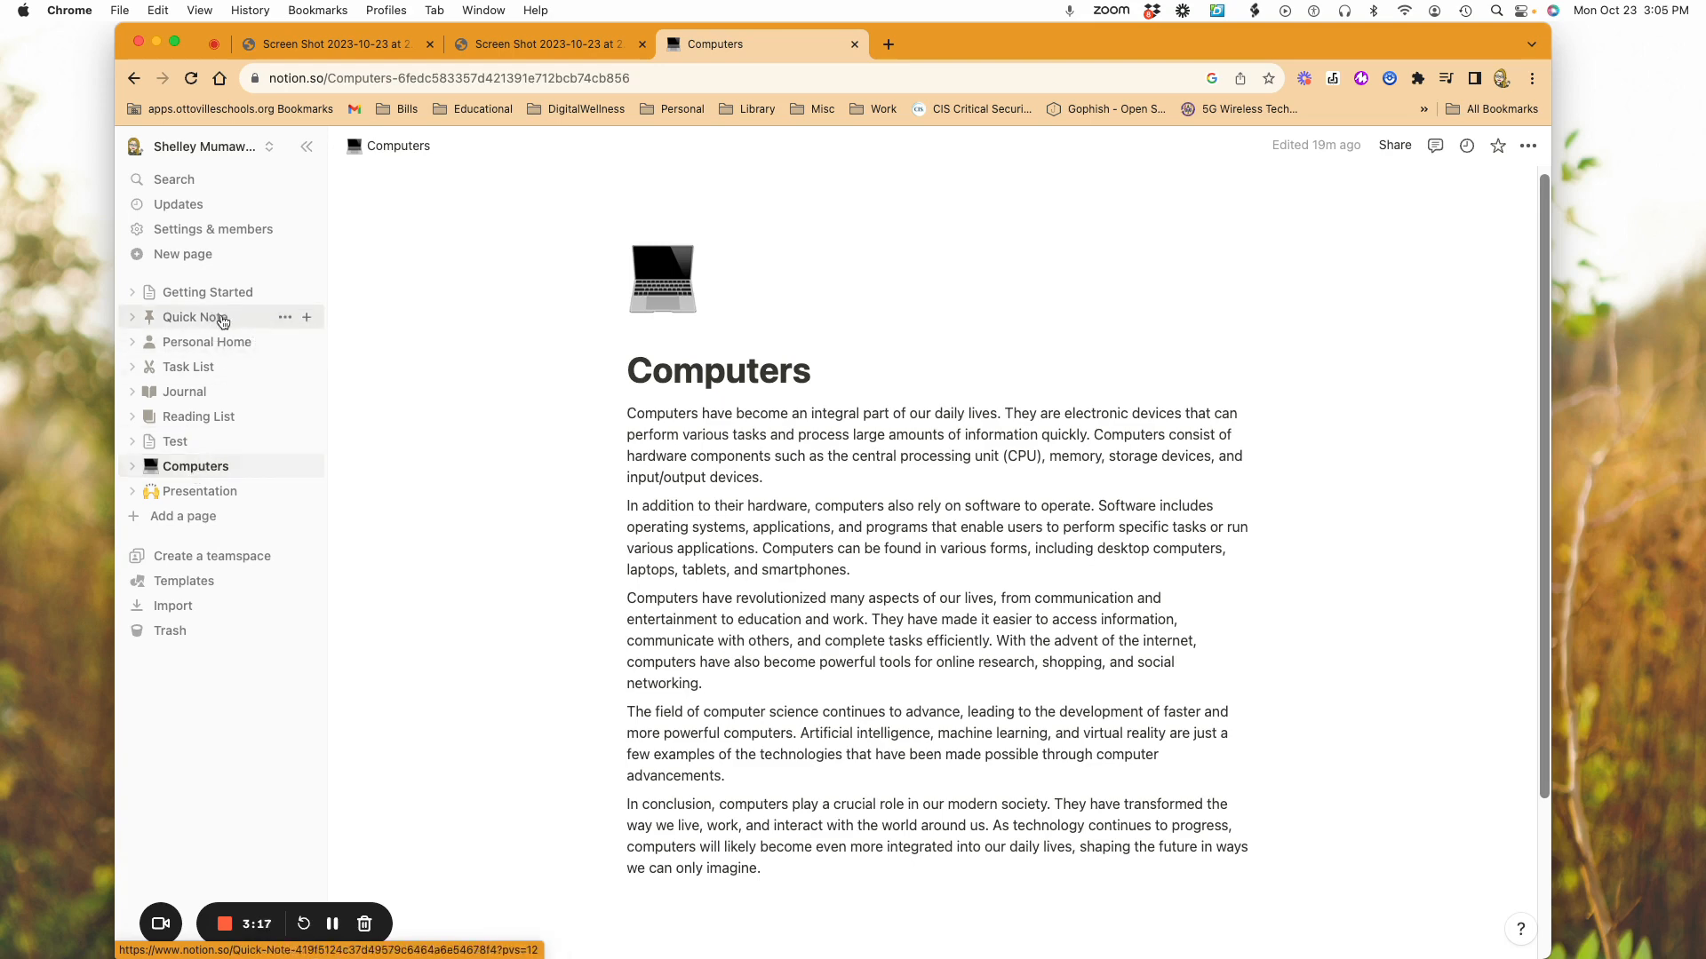
- Create a subpage titled Apple under Quick Note and give it the red apple emoji as its icon
left_click(306, 317)
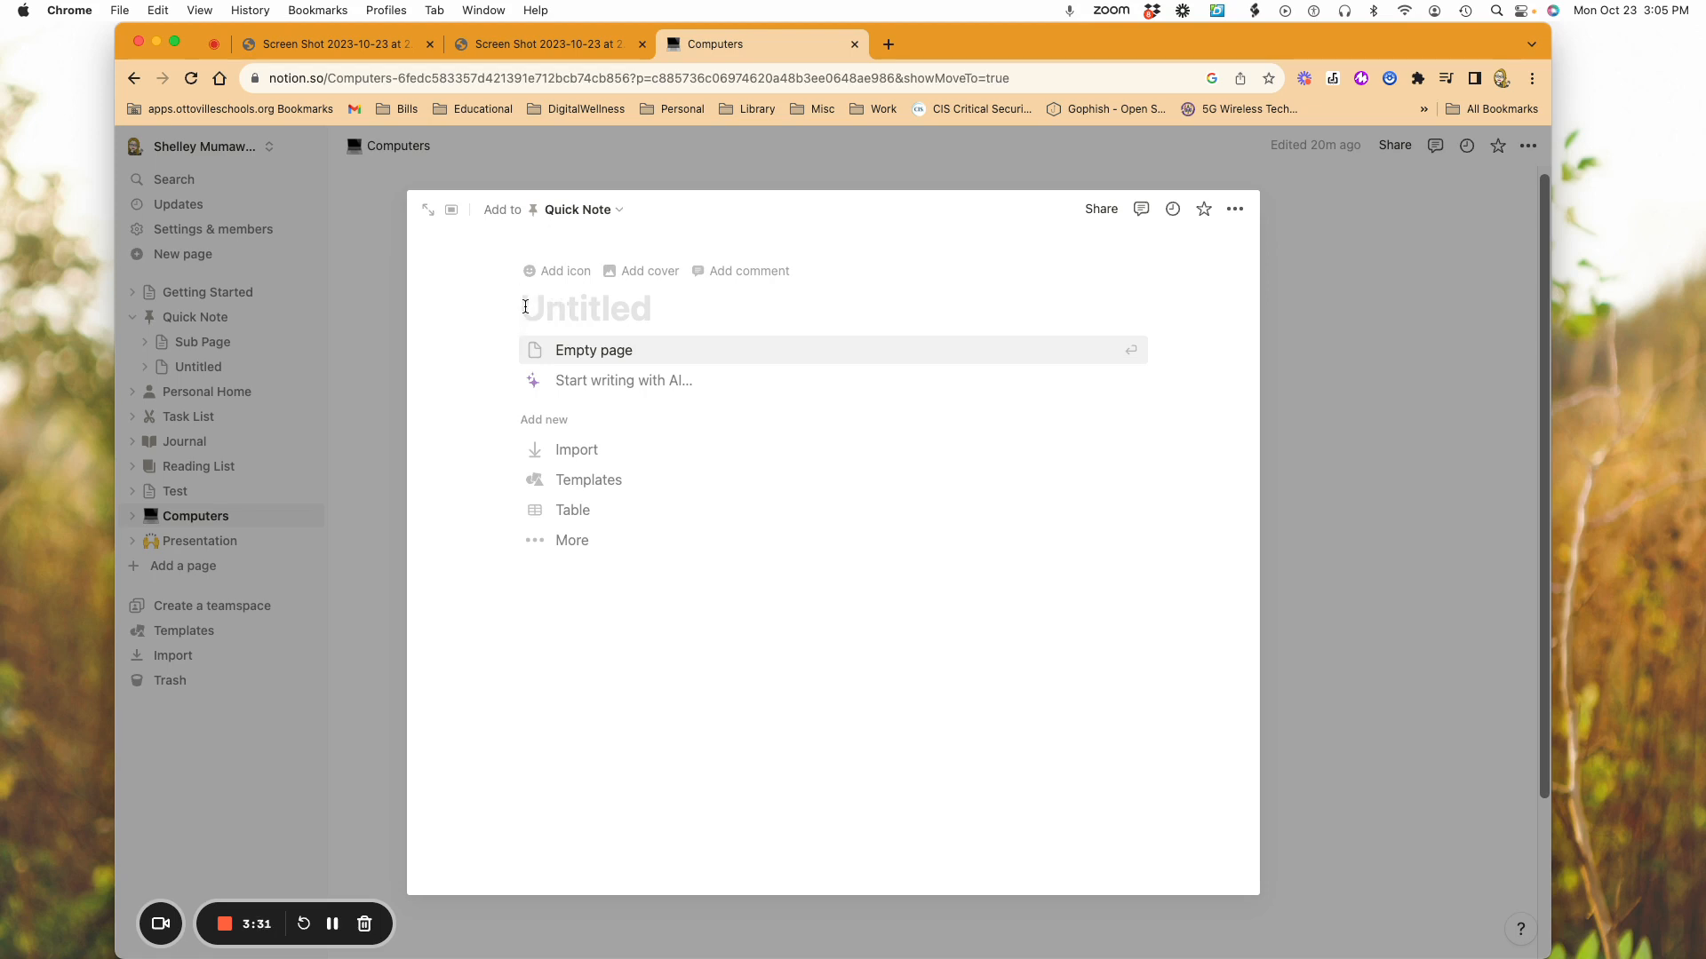
type("Apple")
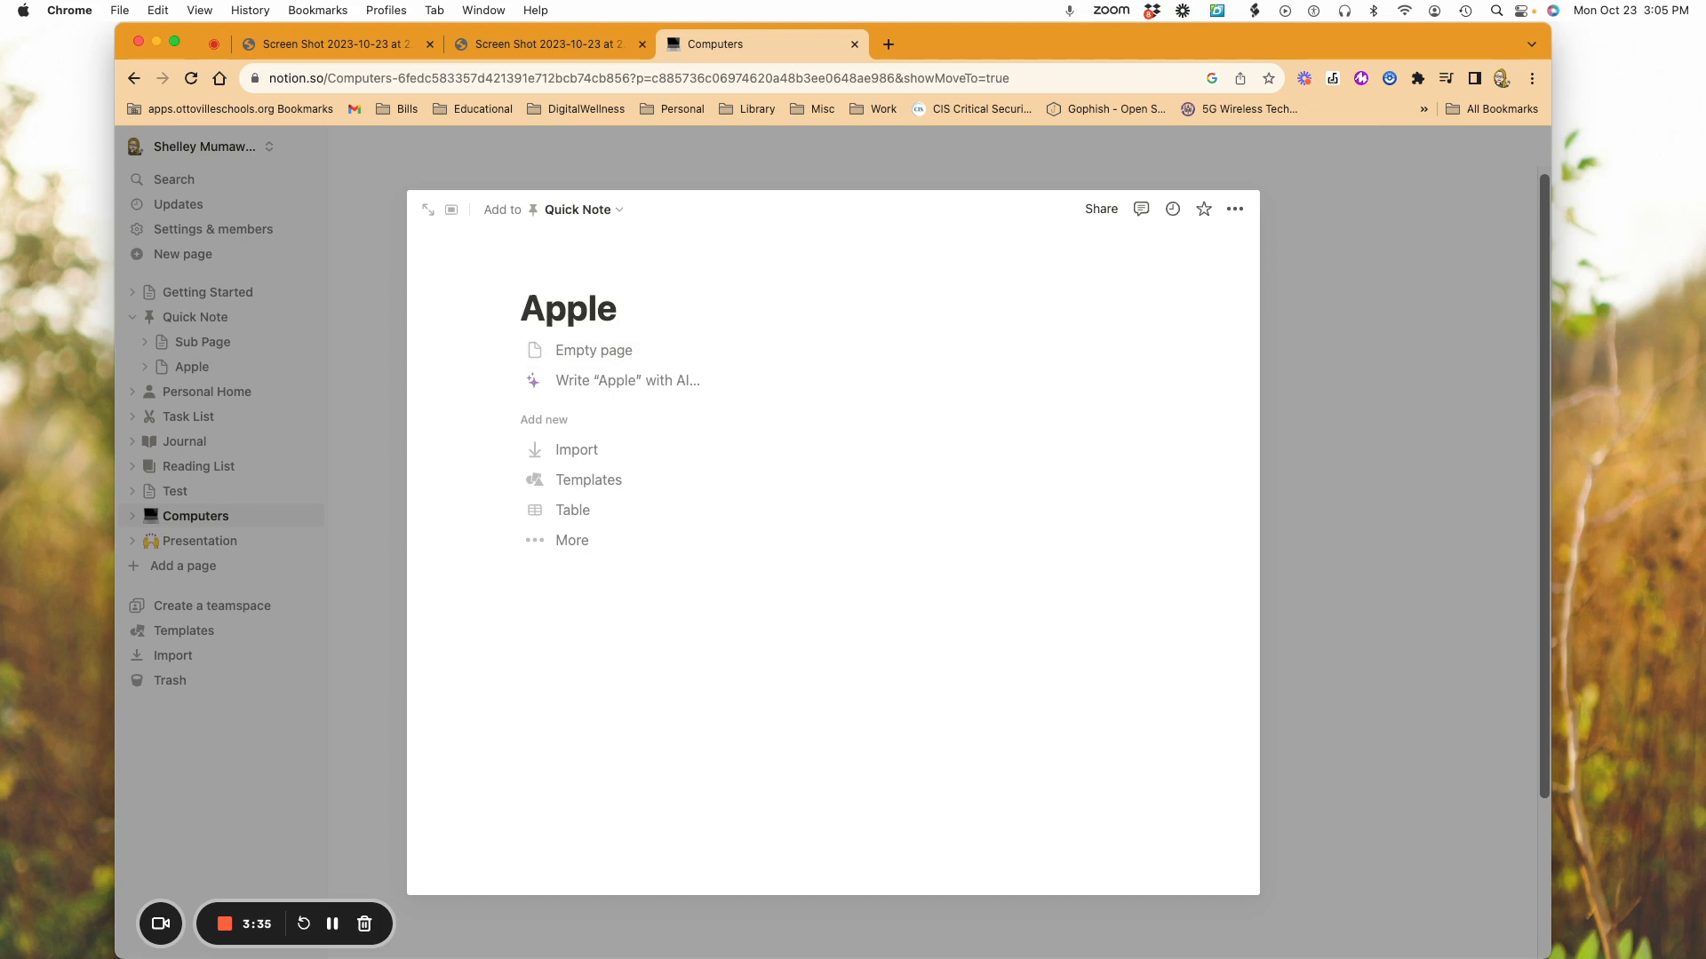
mouse_move(587, 275)
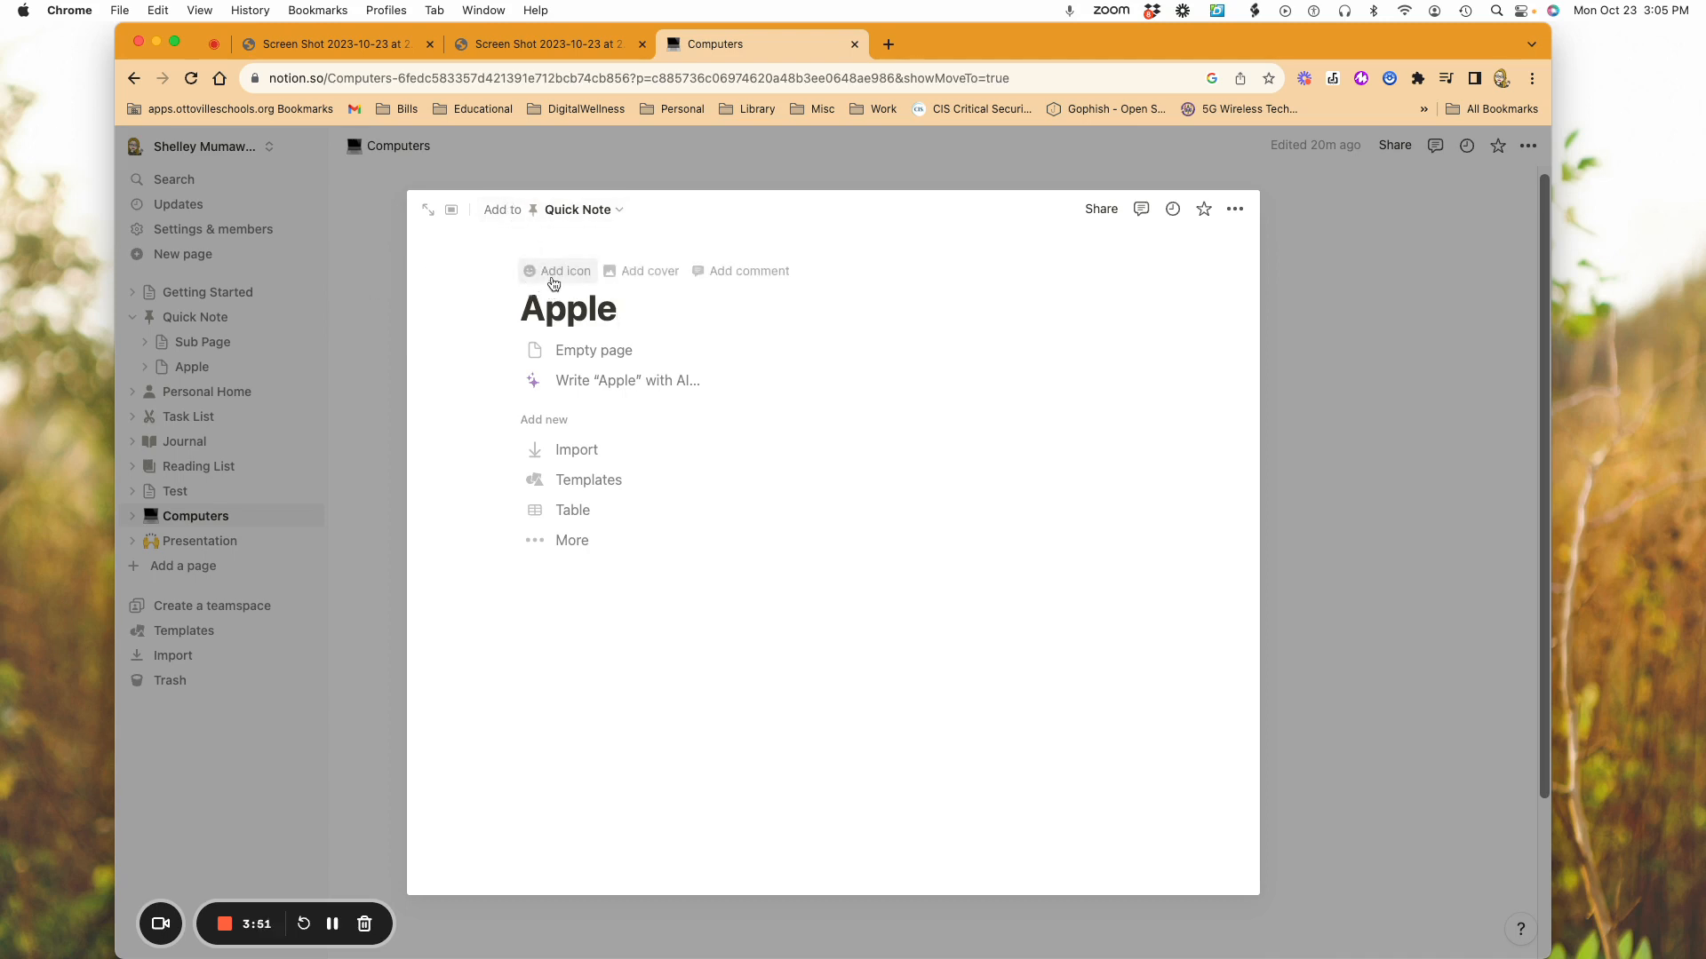
left_click(554, 281)
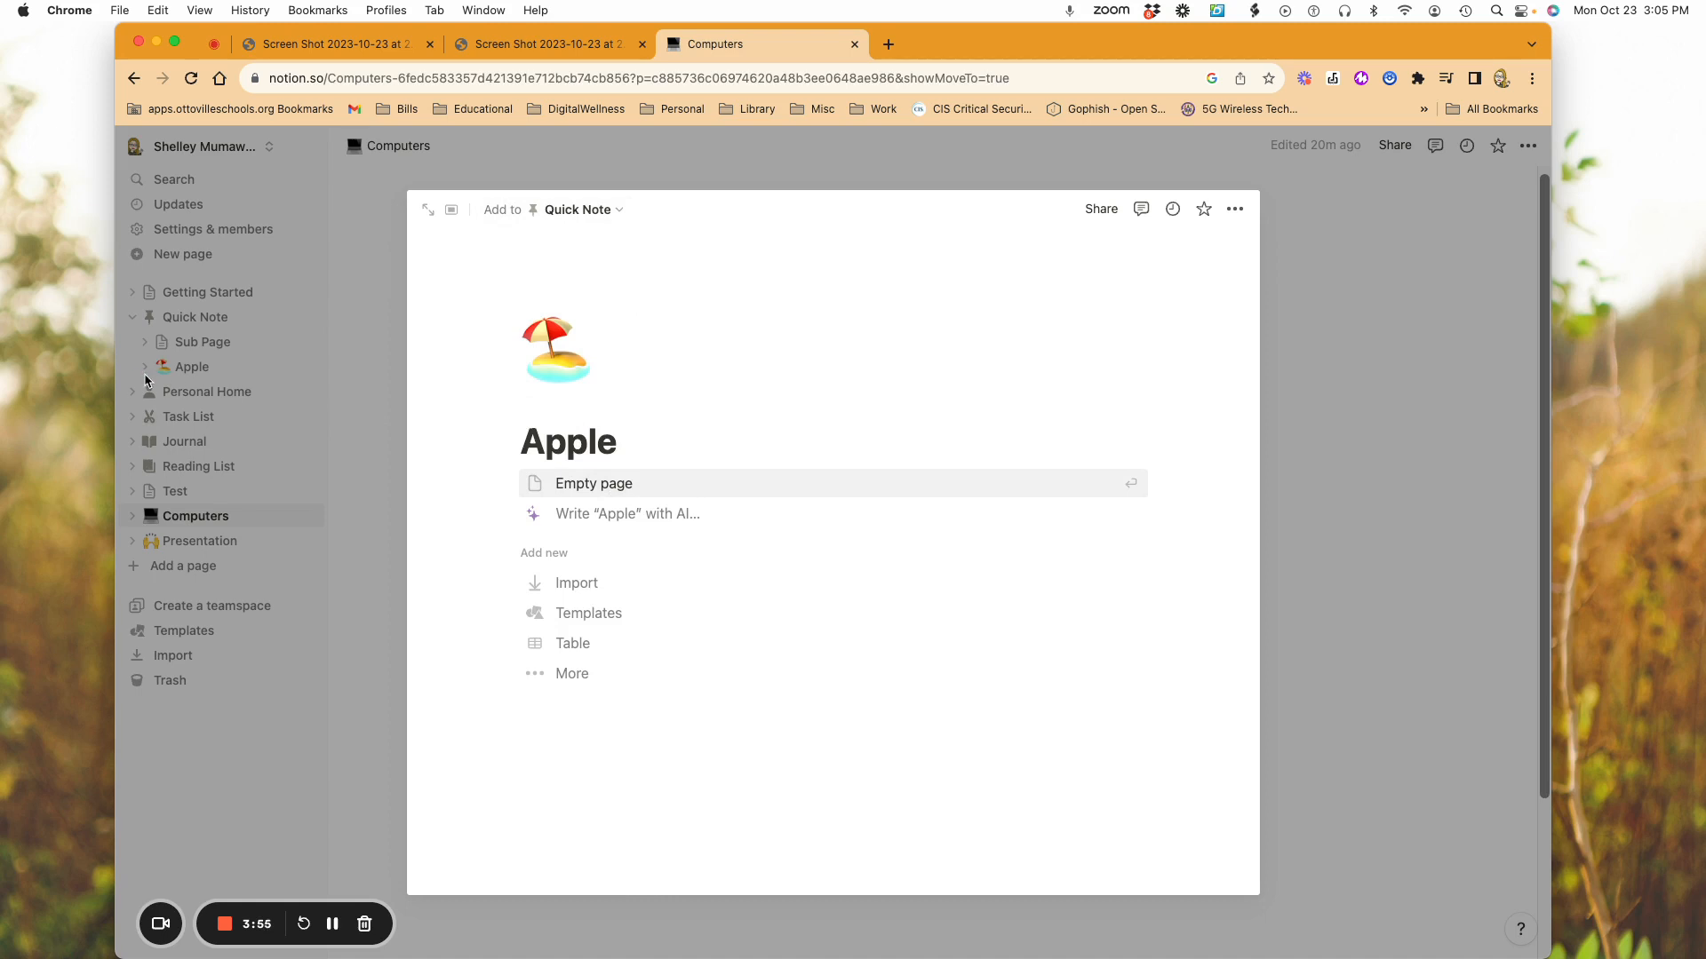
left_click(569, 354)
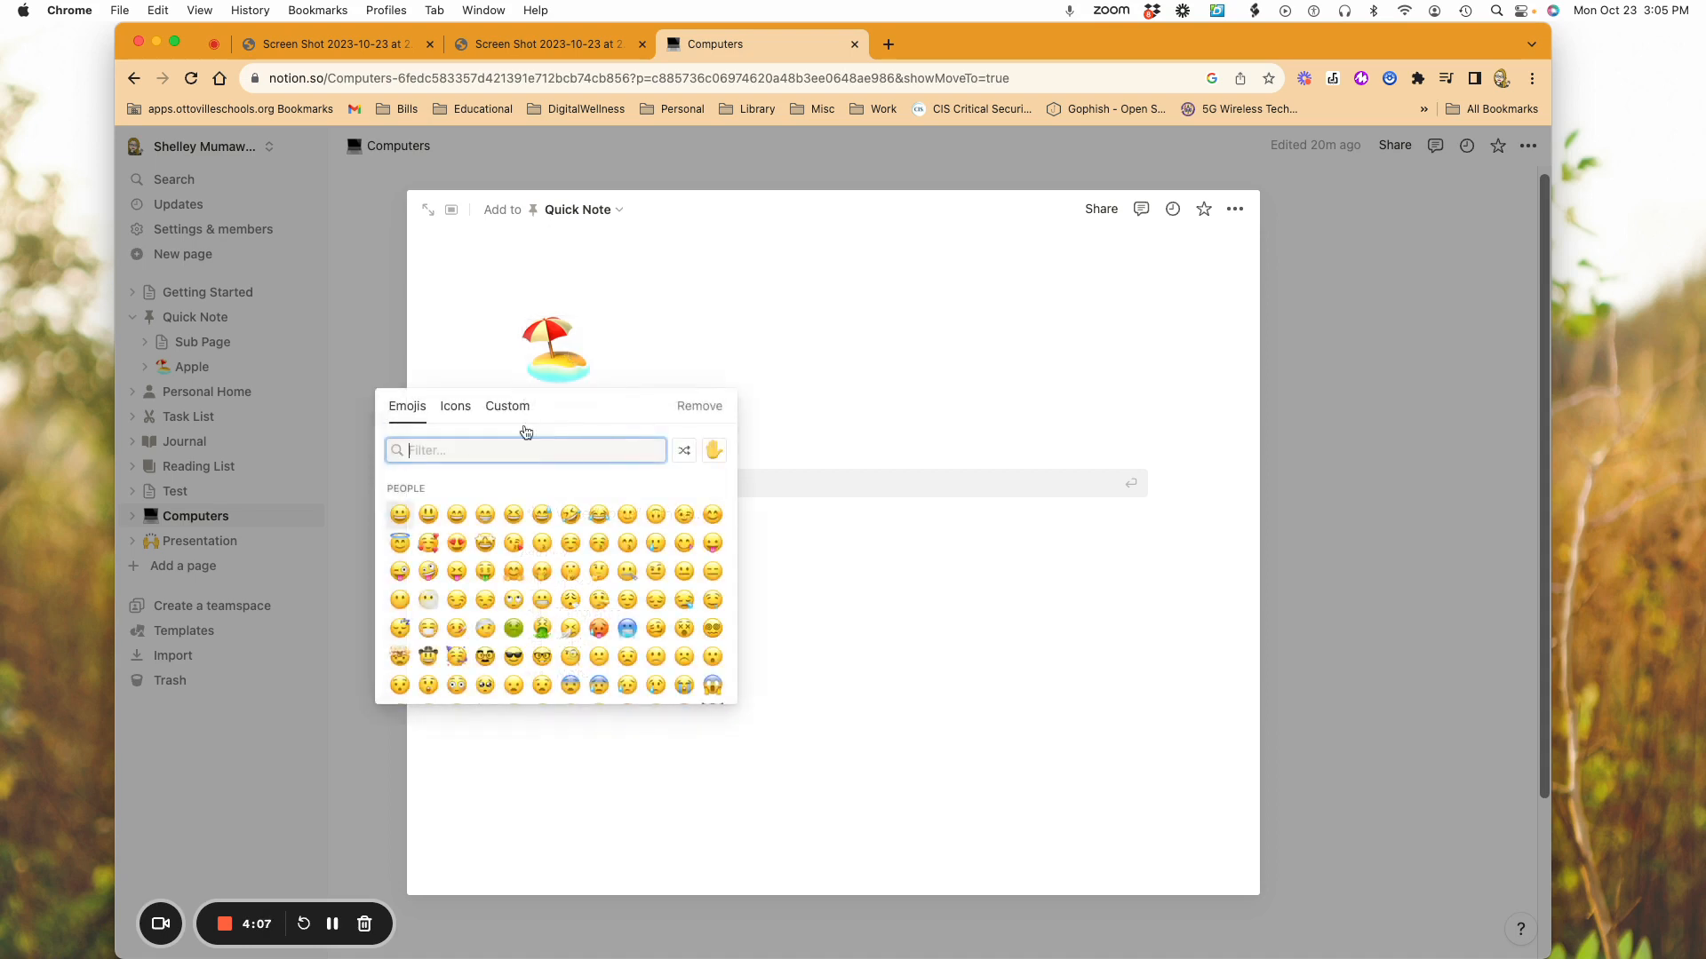
type("apple")
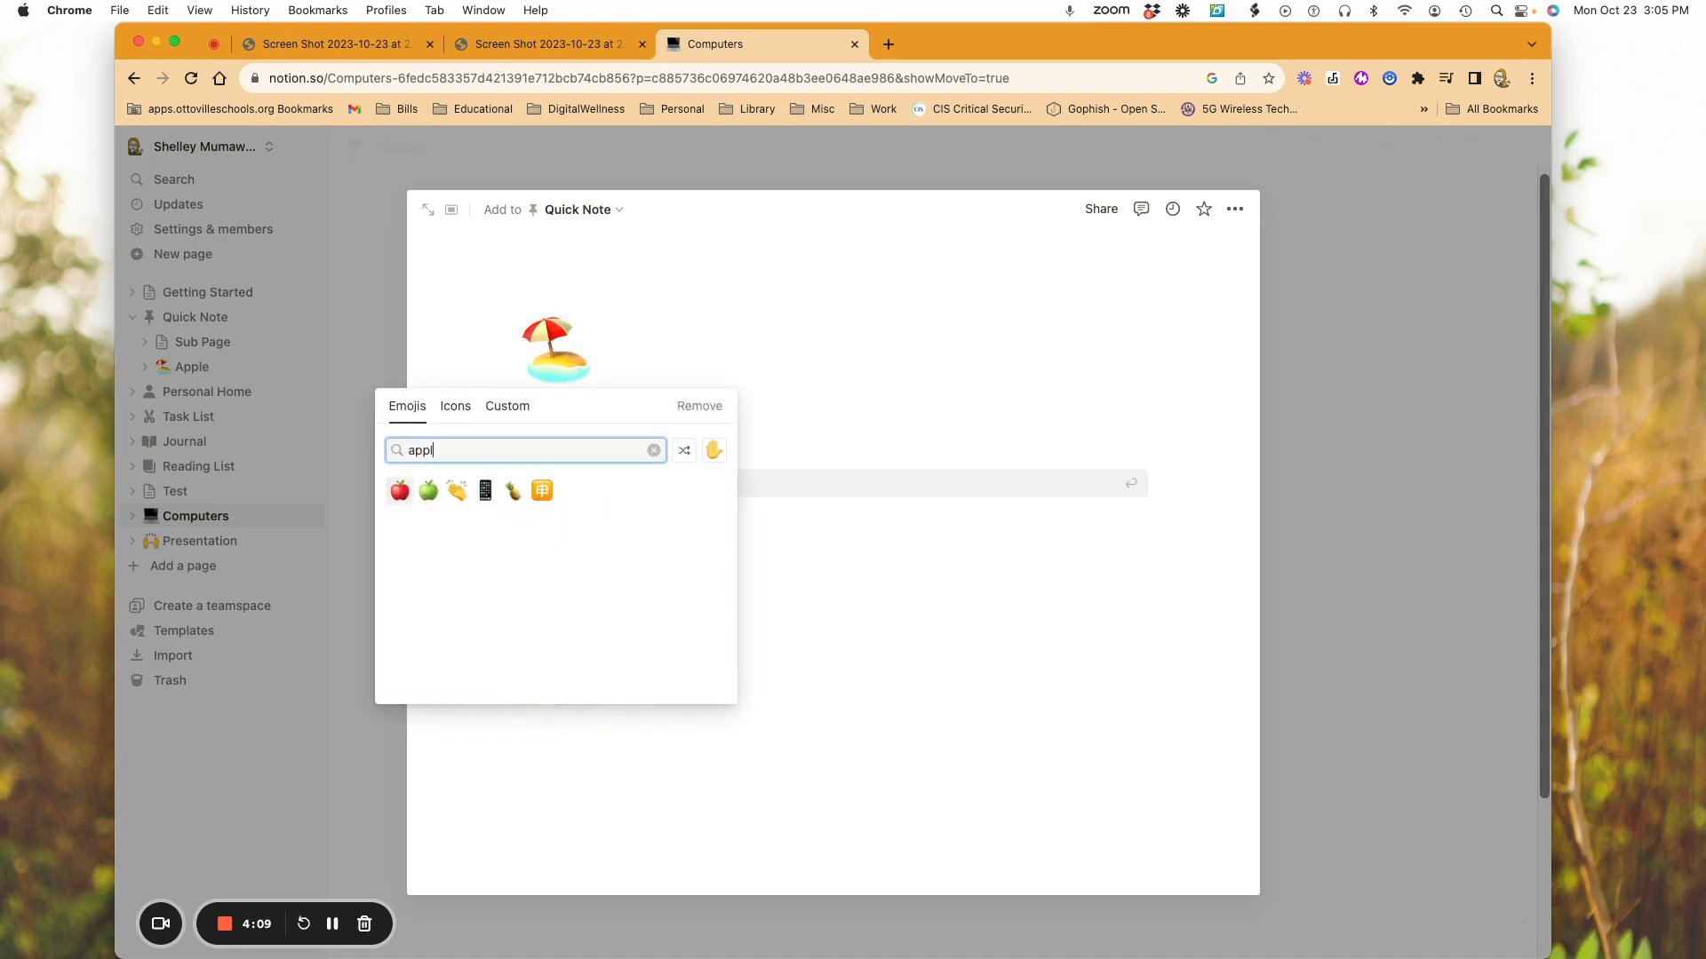
left_click(400, 490)
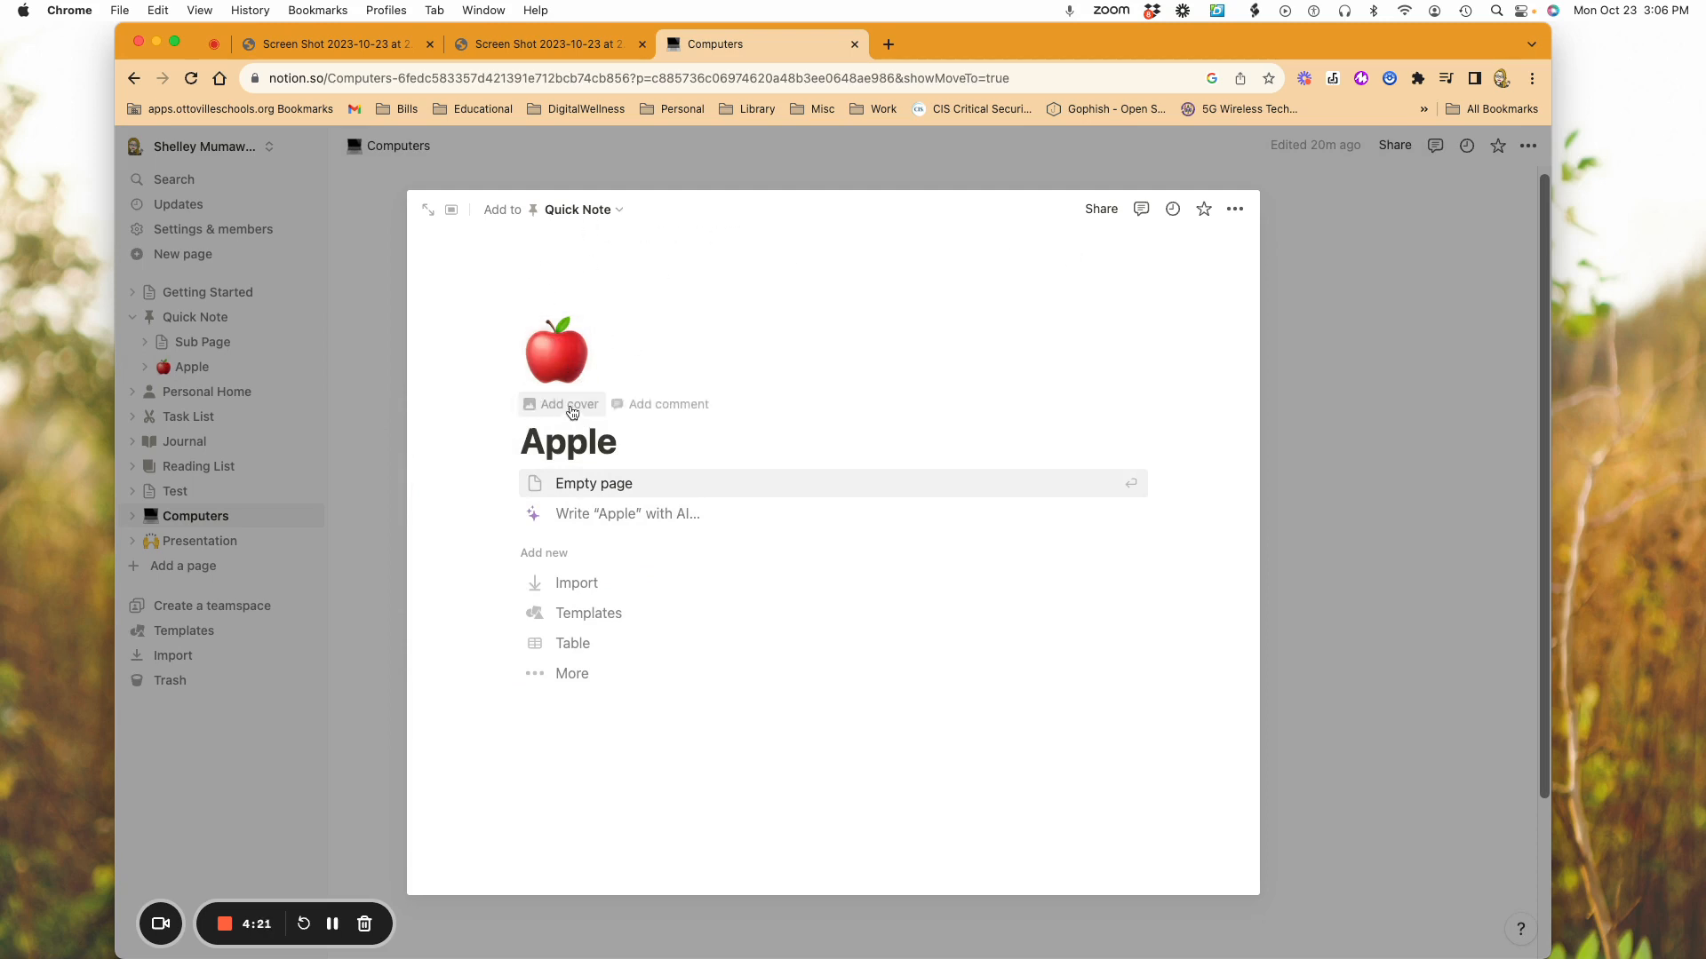
- Add a cover to the Apple page, using Unsplash's search for "apple" and the photo of a hand-held red apple on a dark background
left_click(572, 407)
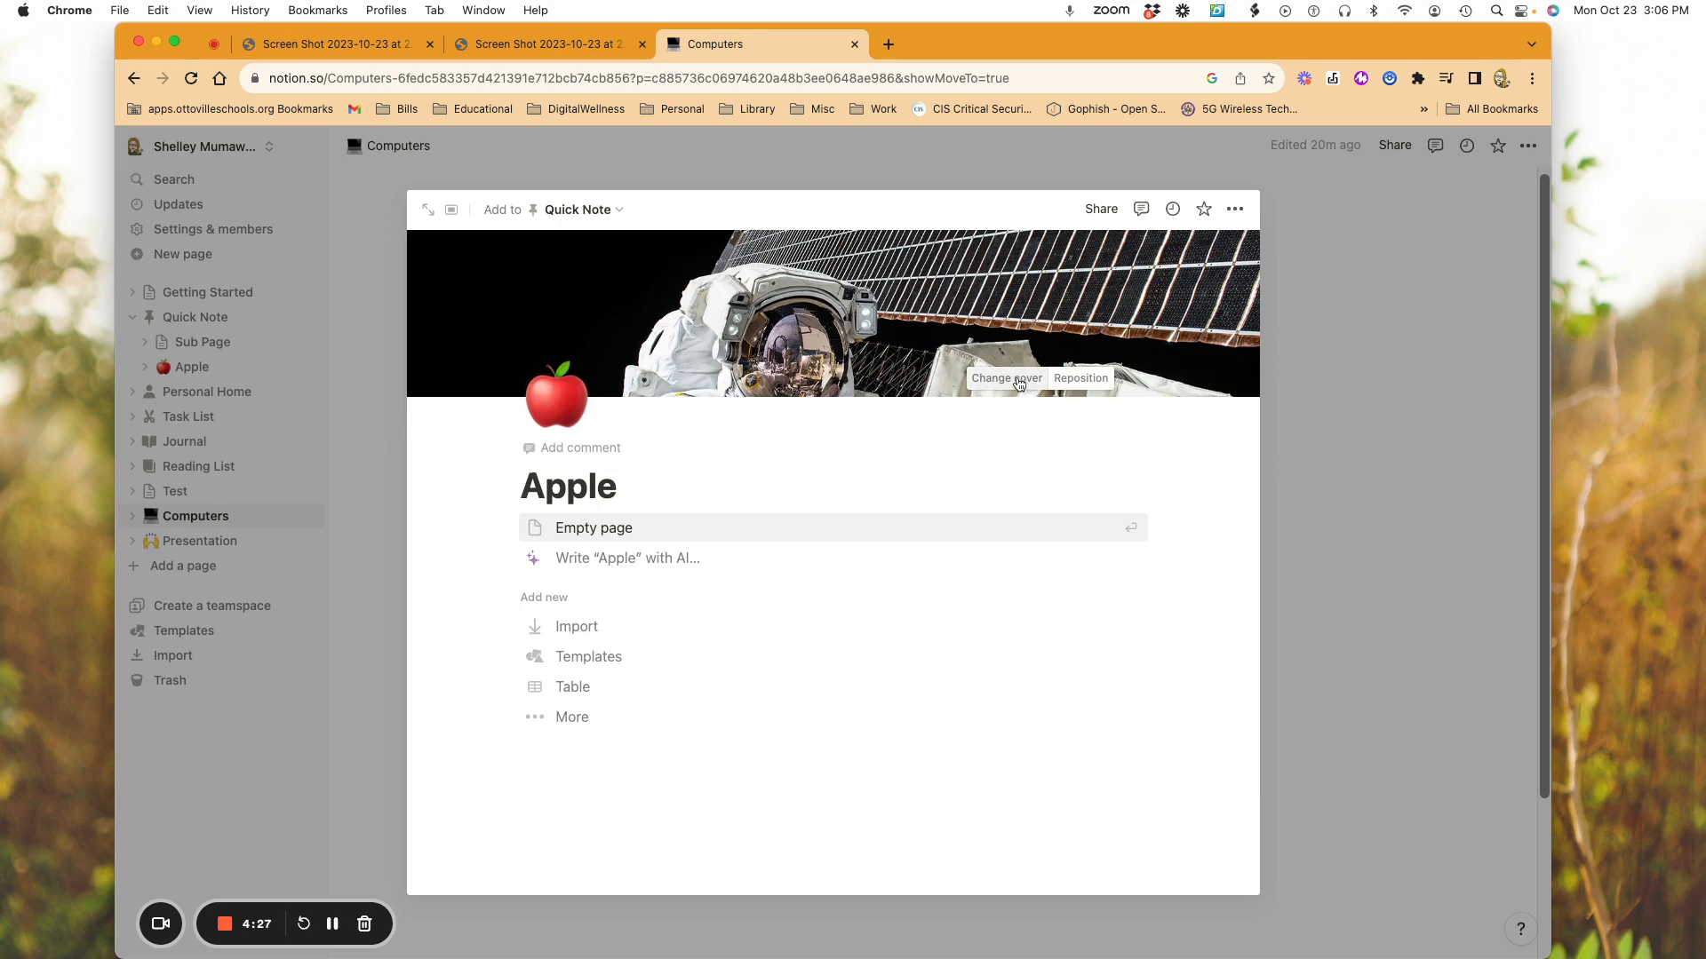
left_click(1019, 382)
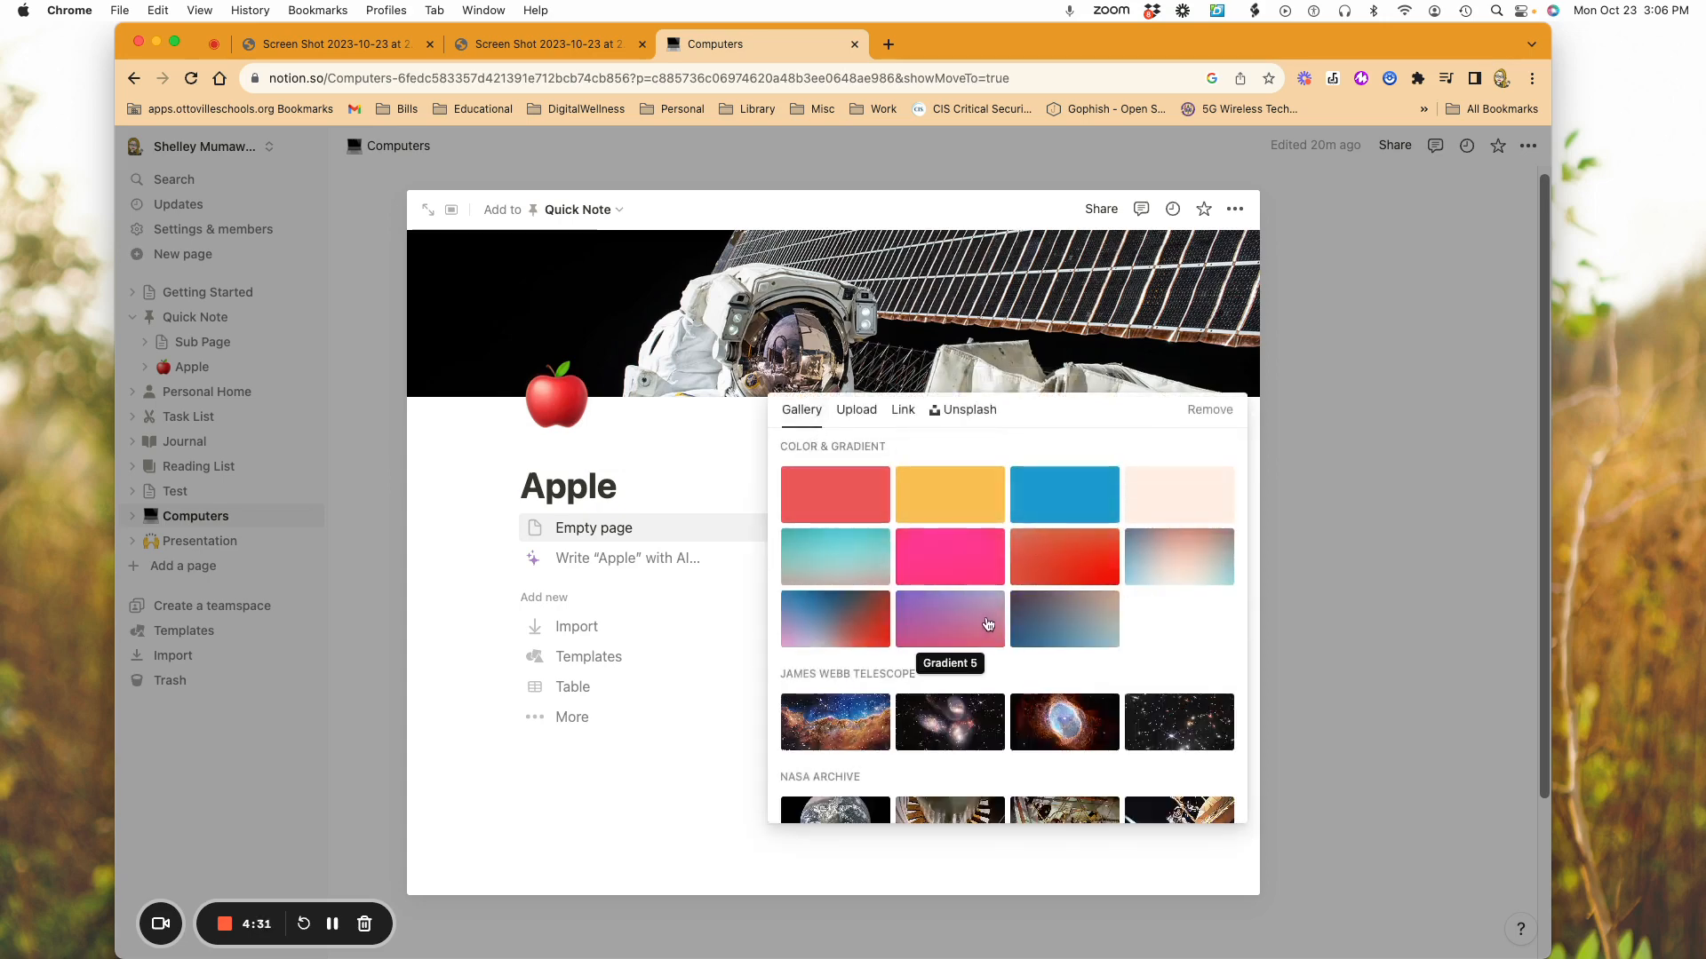
scroll(988, 623, "down", 4)
scroll(988, 623, "down", 10)
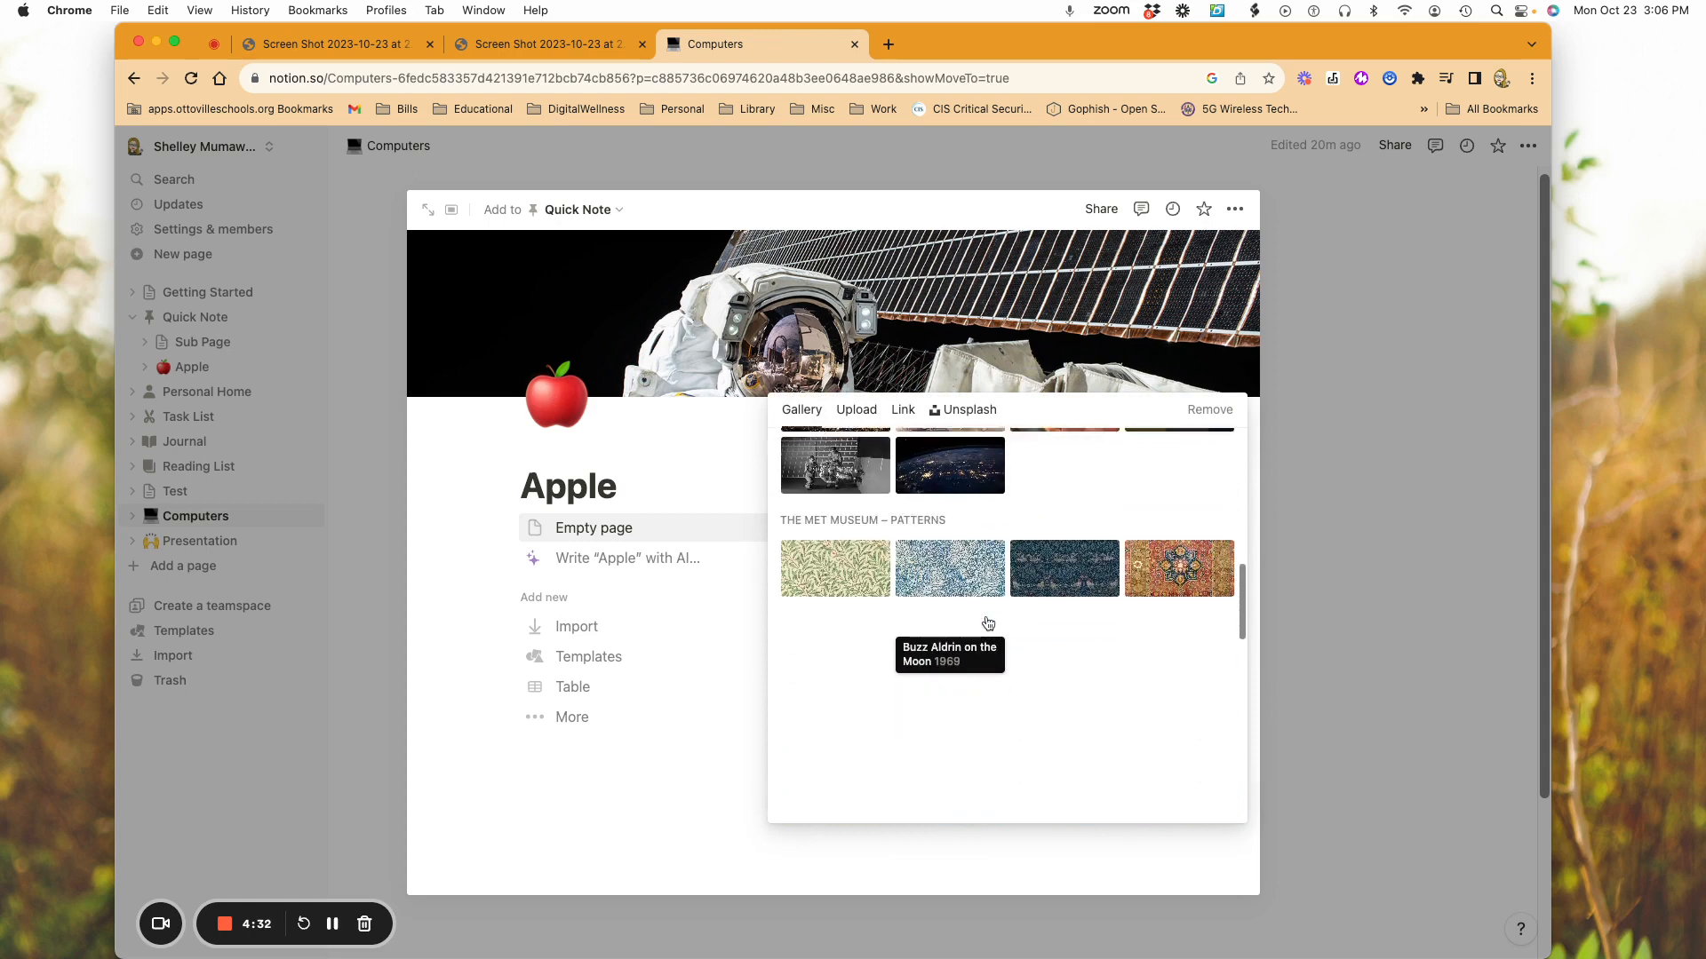
scroll(988, 624, "down", 4)
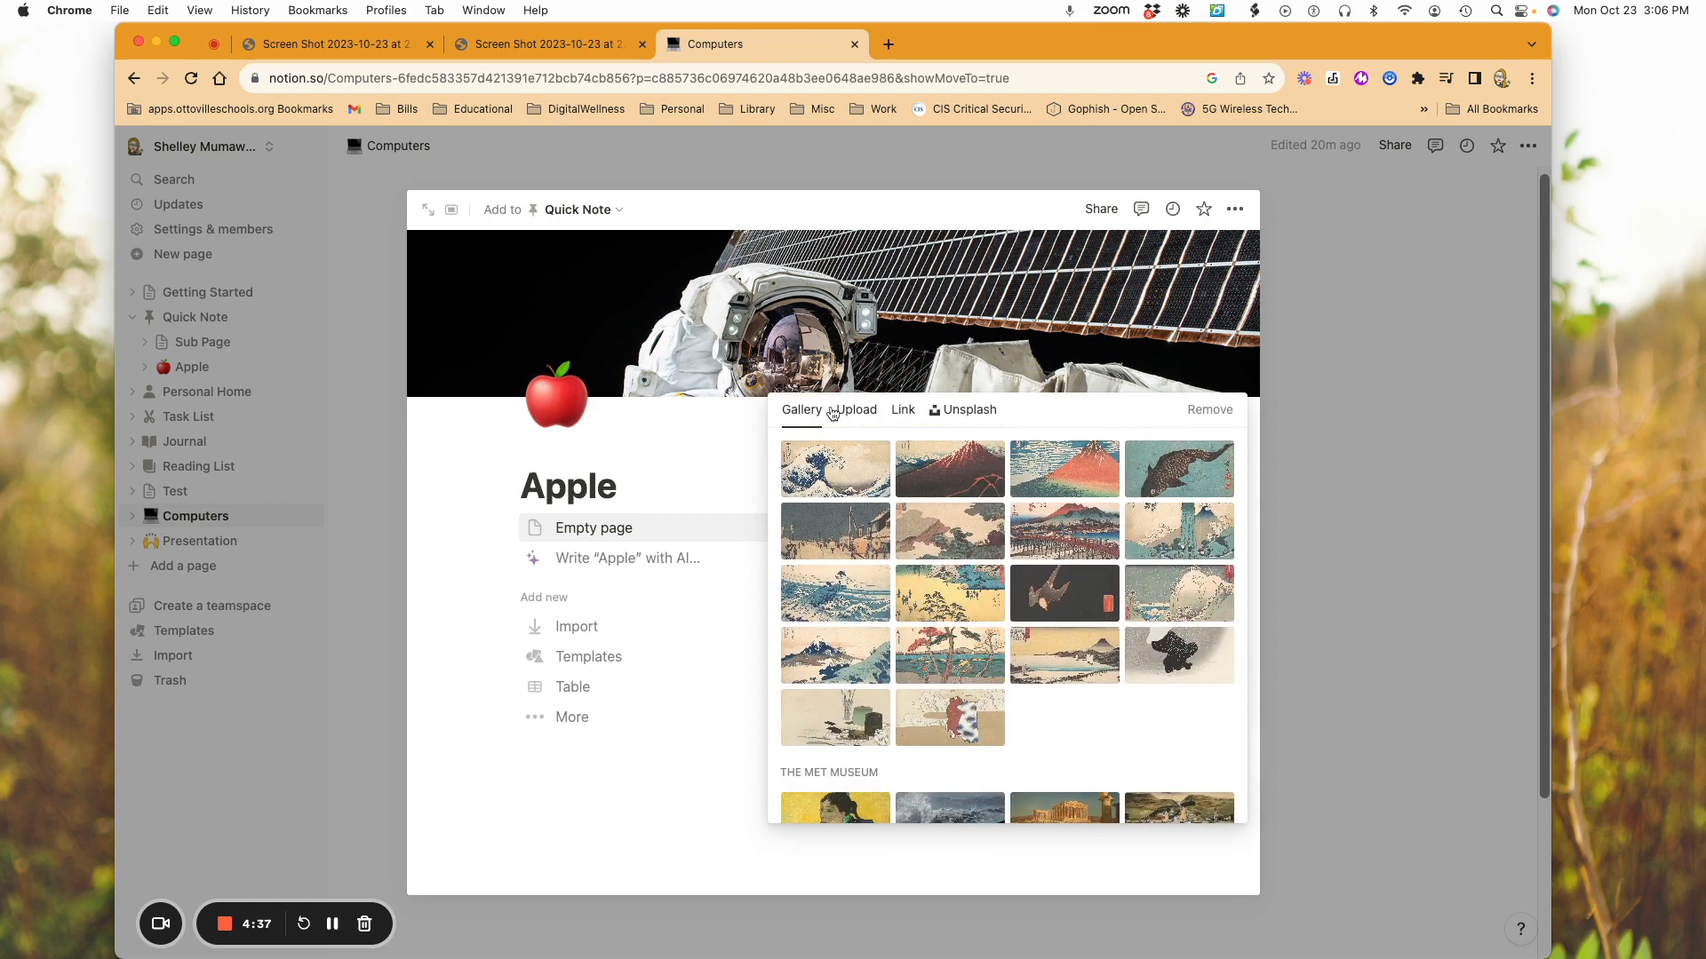
left_click(982, 418)
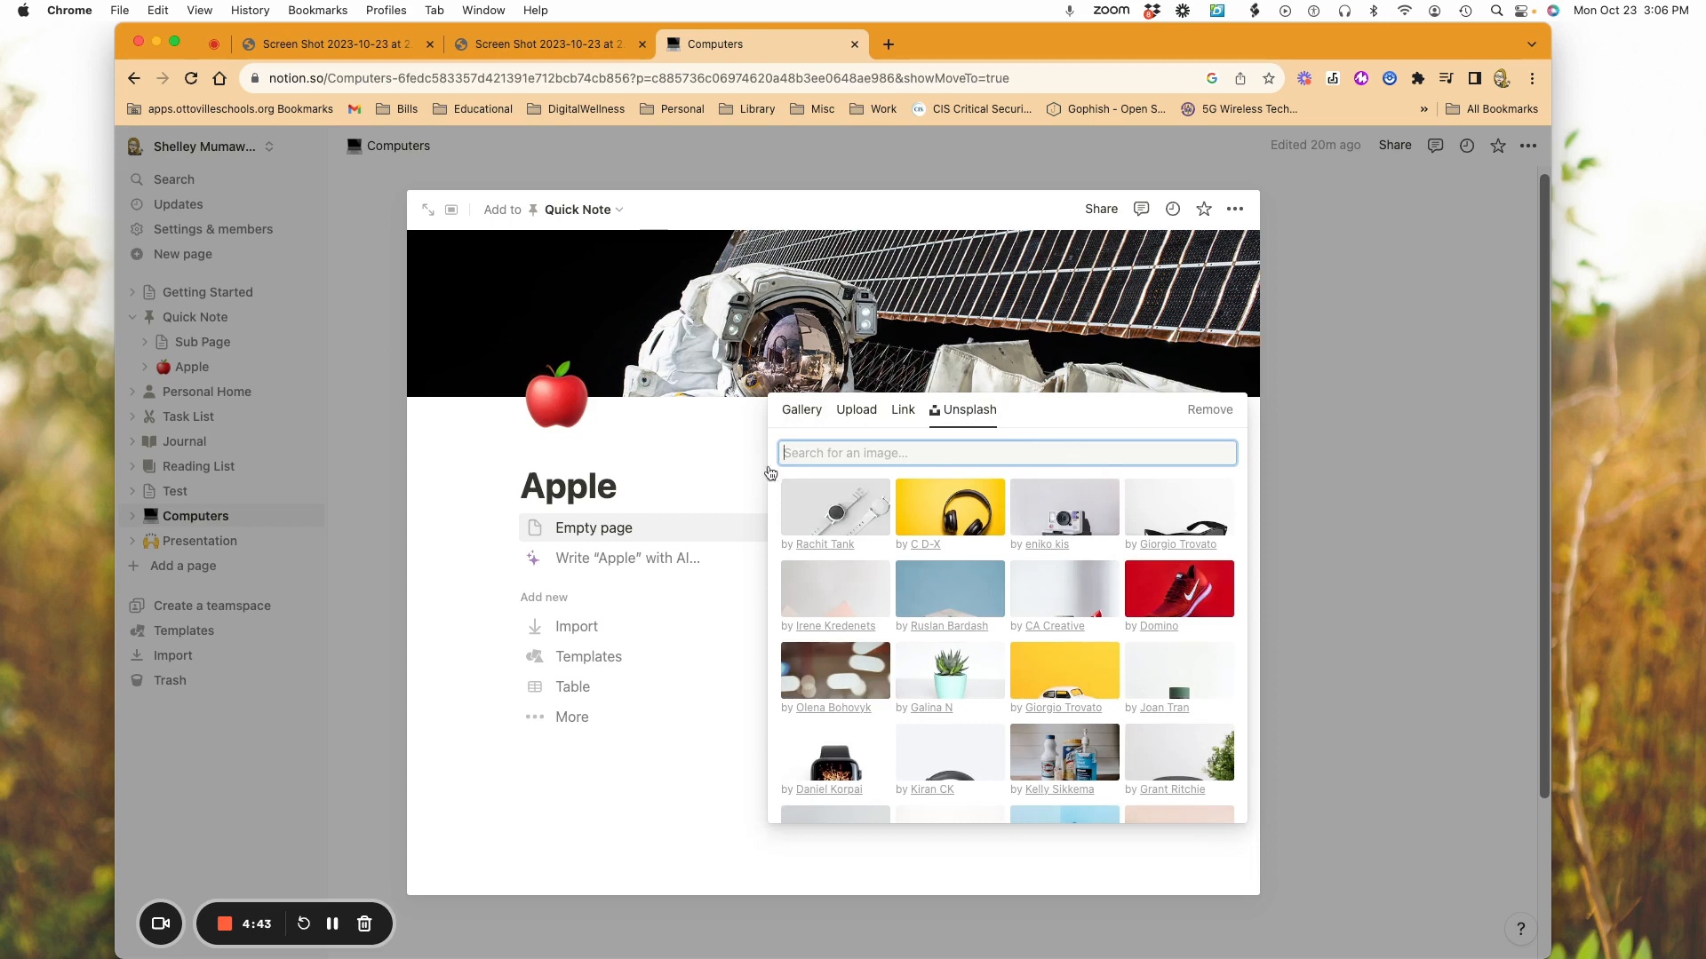
type("appl")
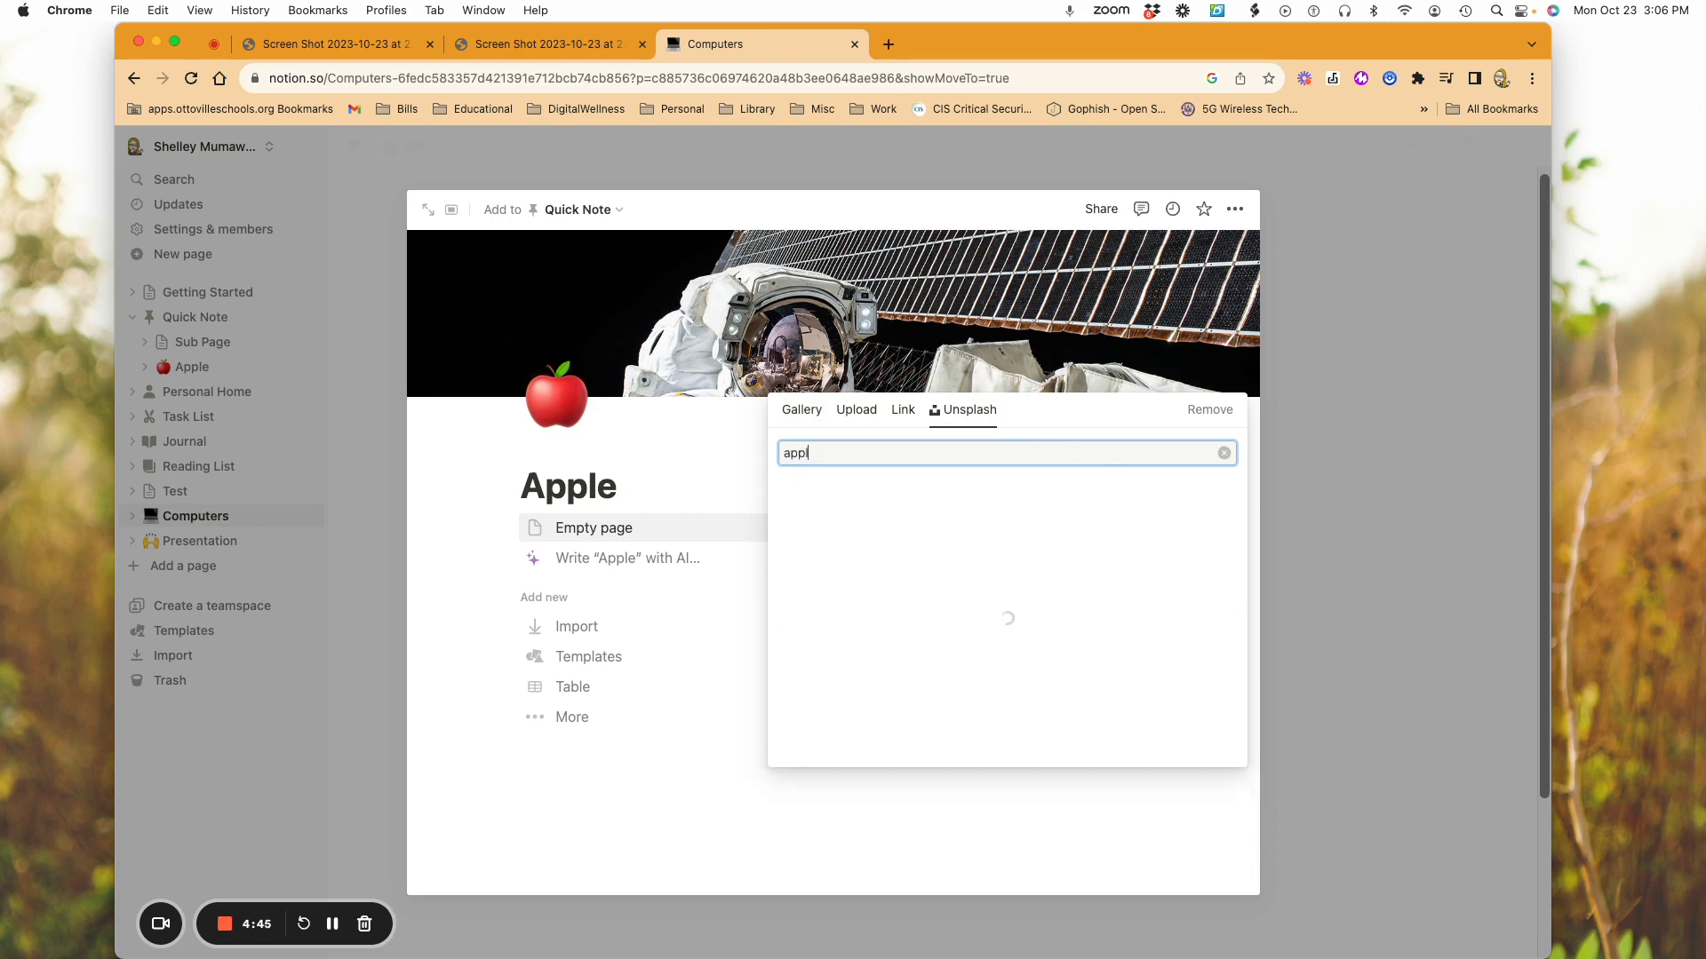
type("e")
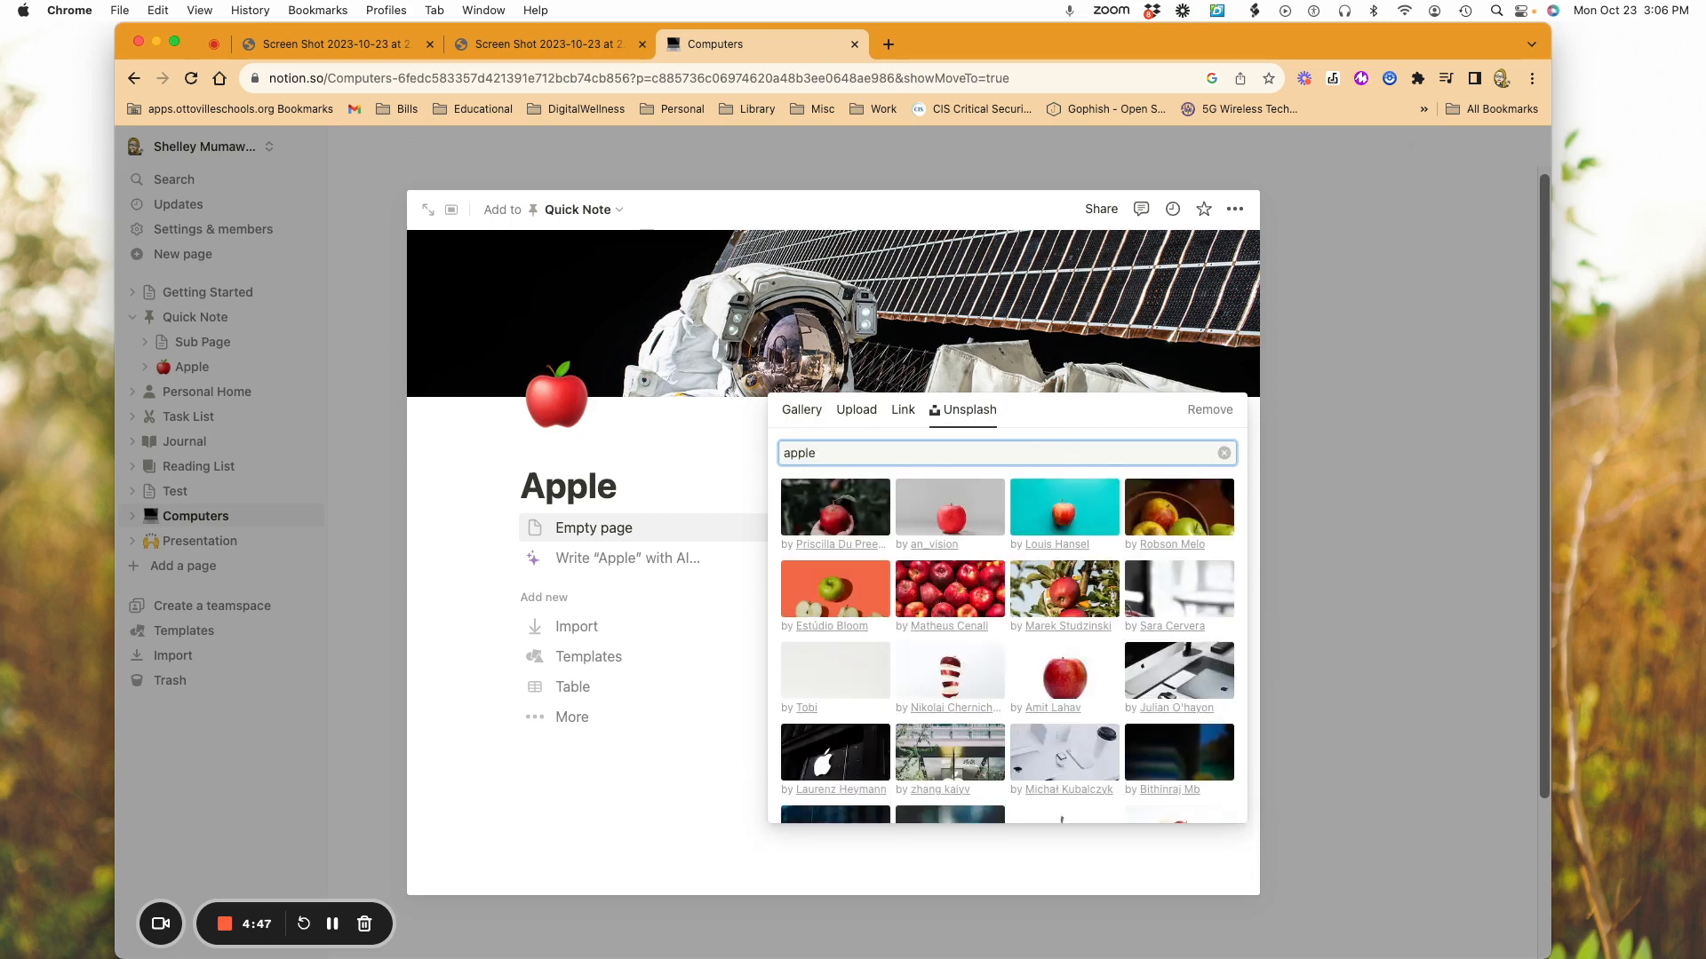
left_click(860, 522)
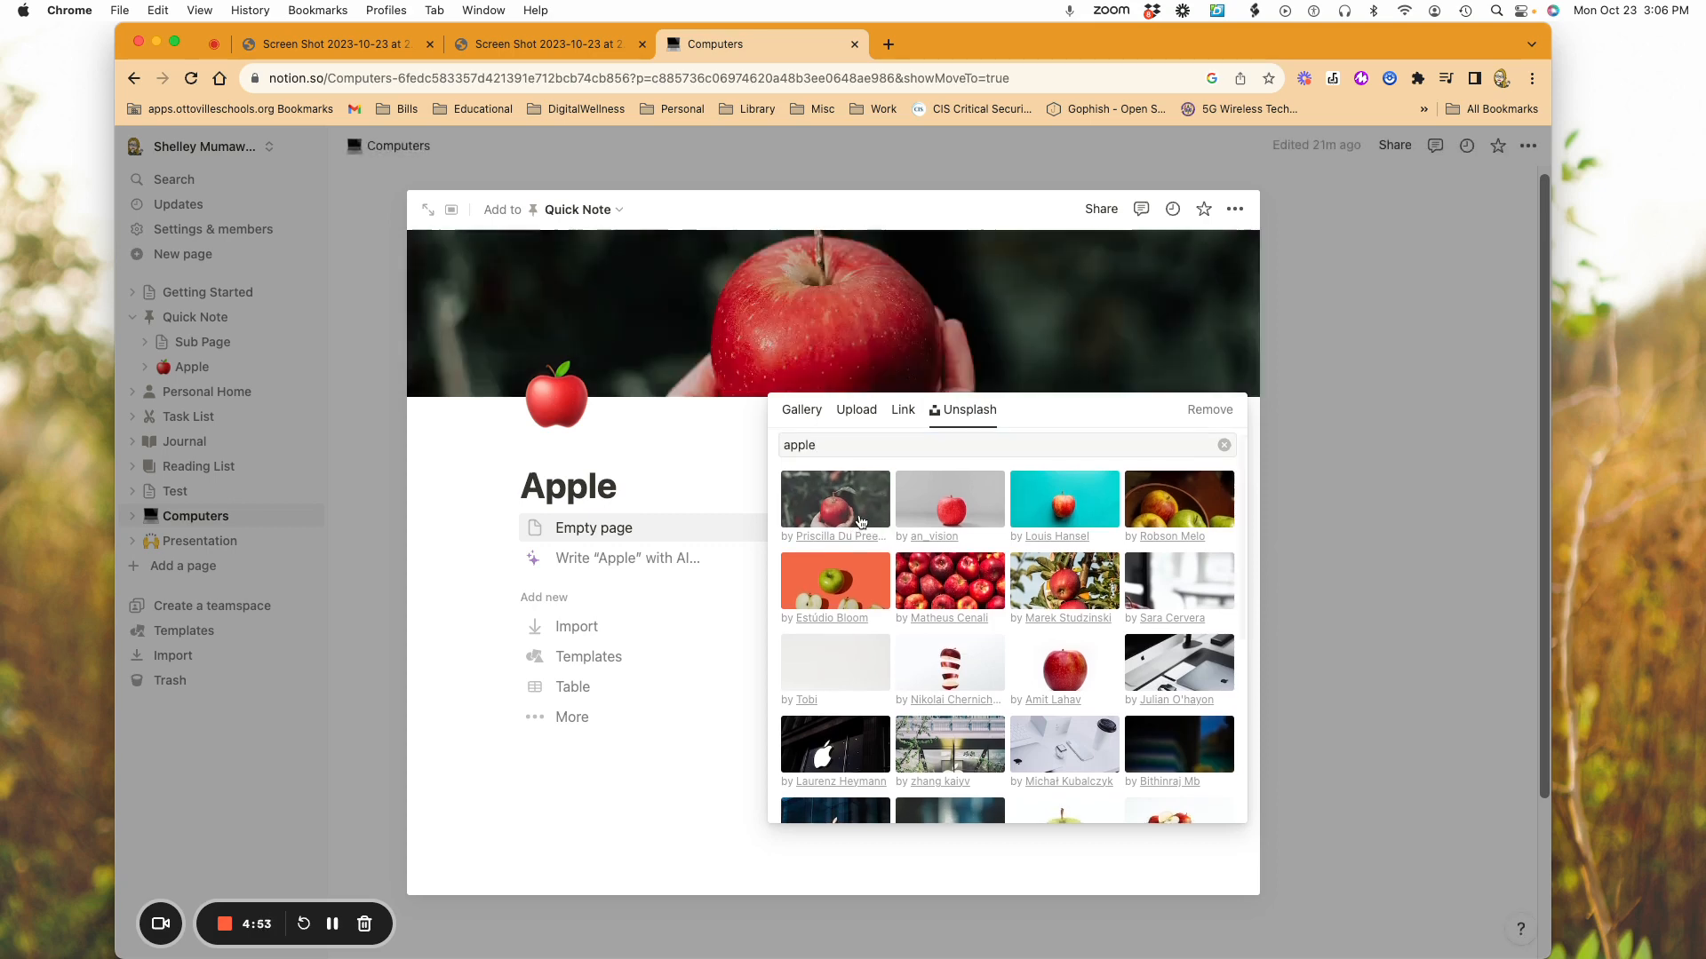
scroll(1022, 498, "down", 1)
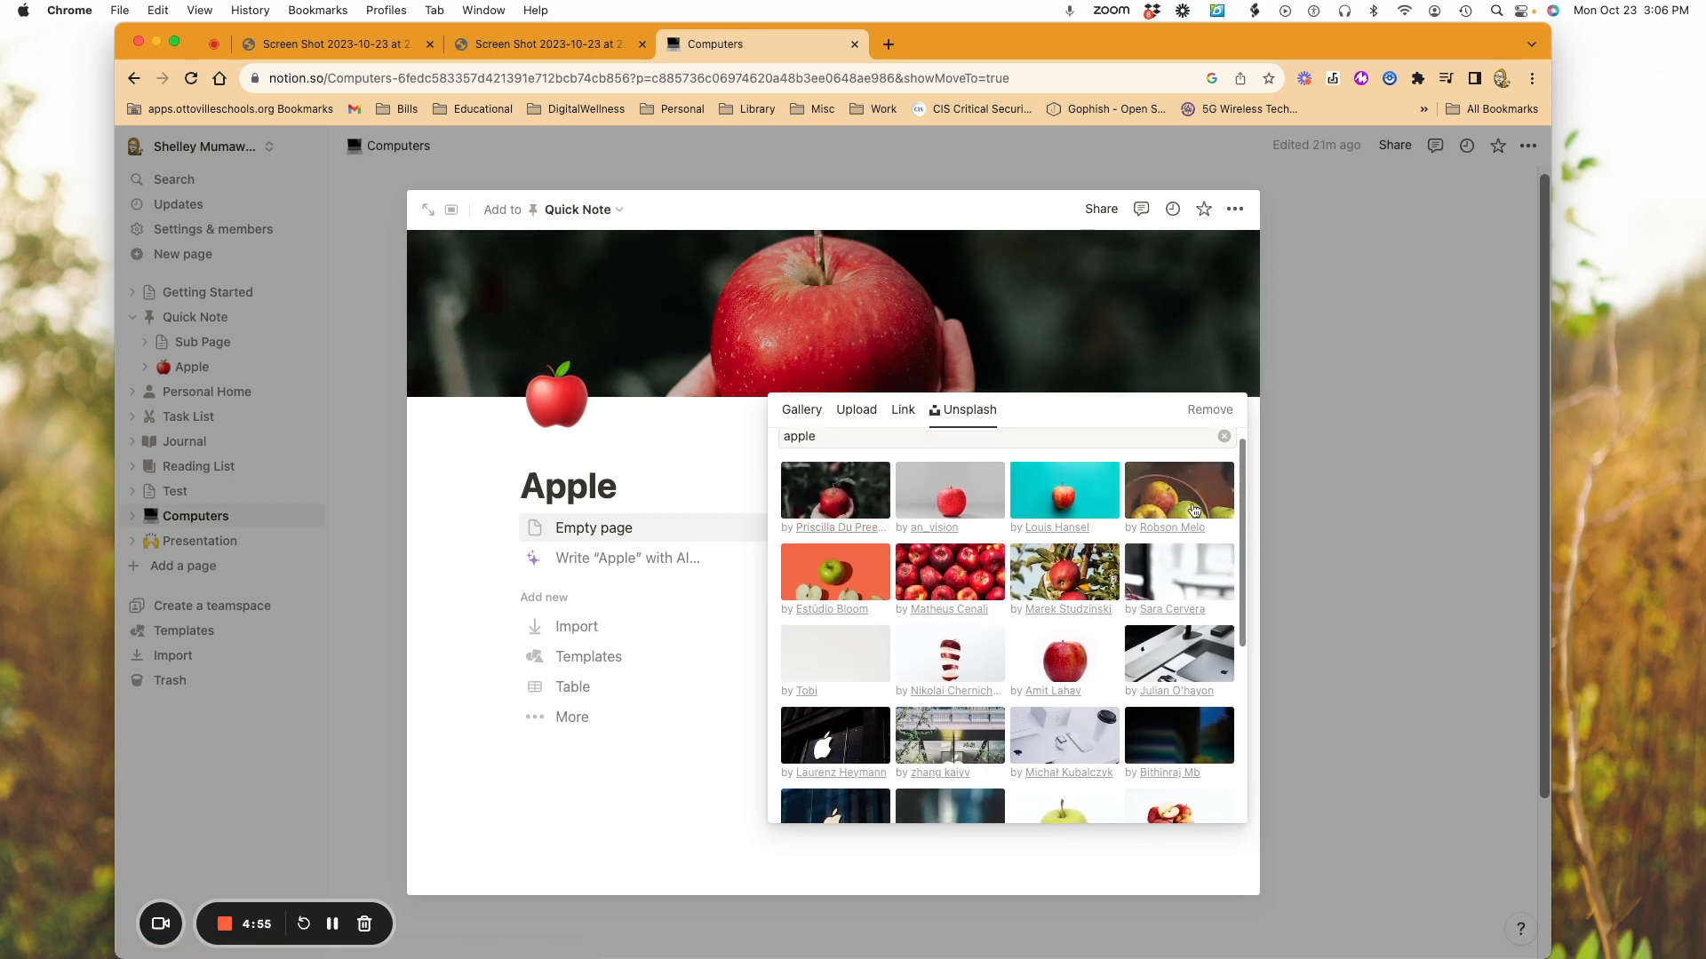
left_click(711, 423)
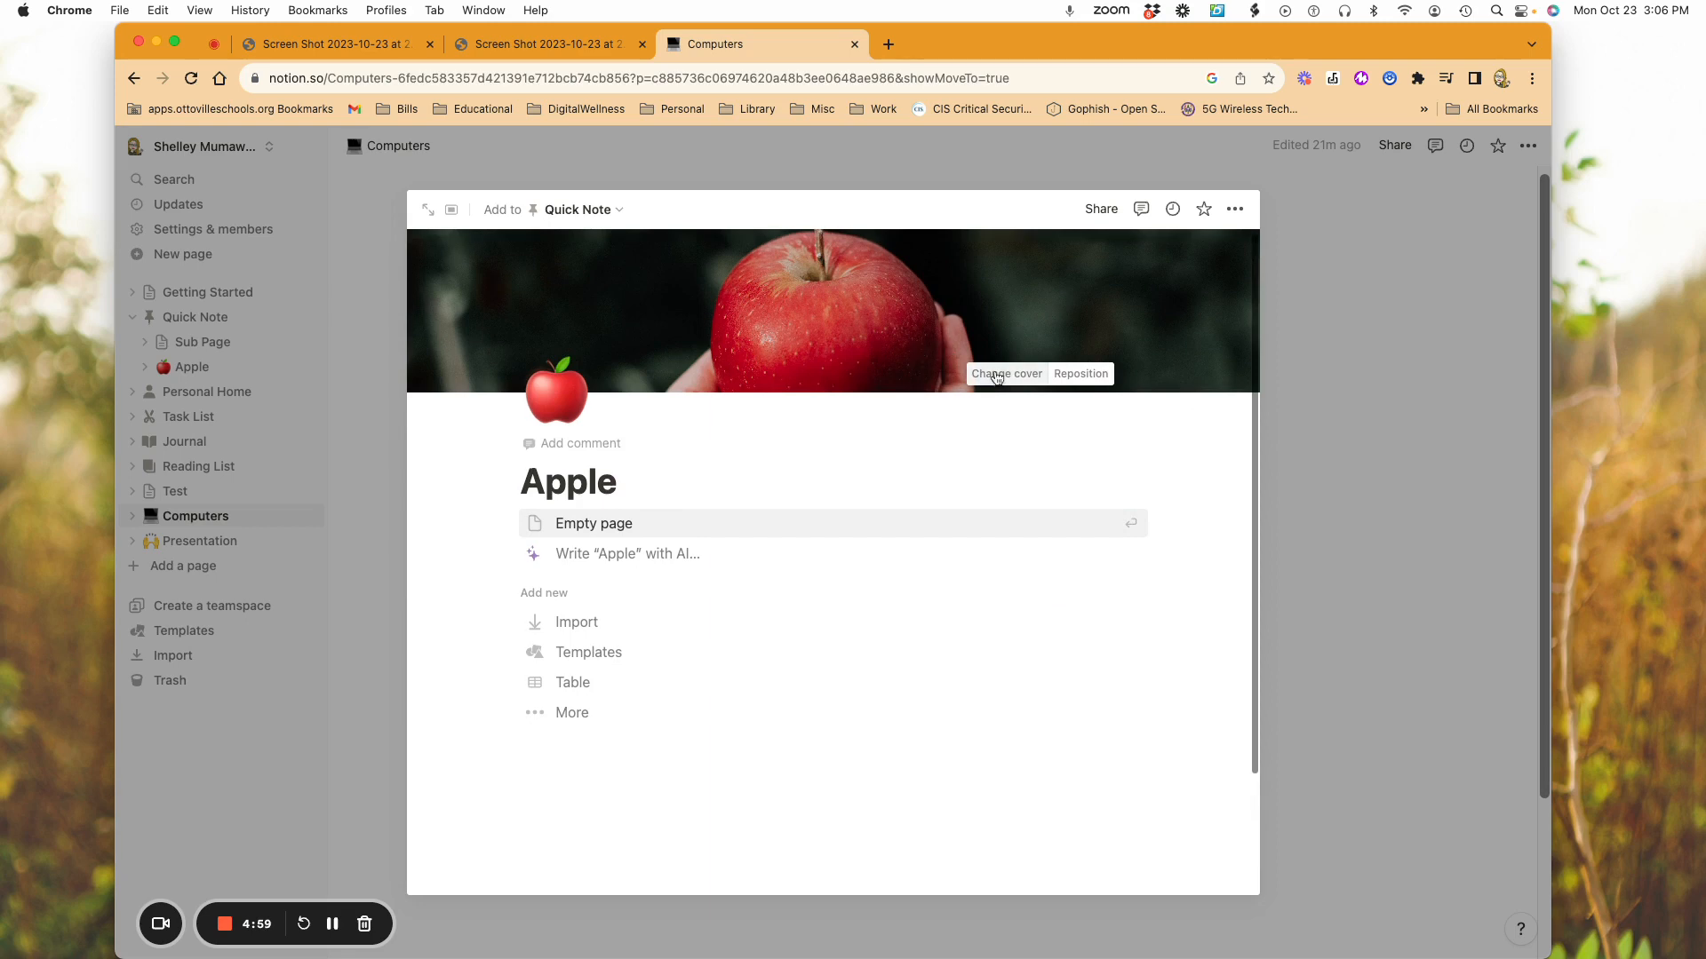
- Reposition the Apple page's cover image downward to show the apple's stem and part of its leaf
left_click(1077, 380)
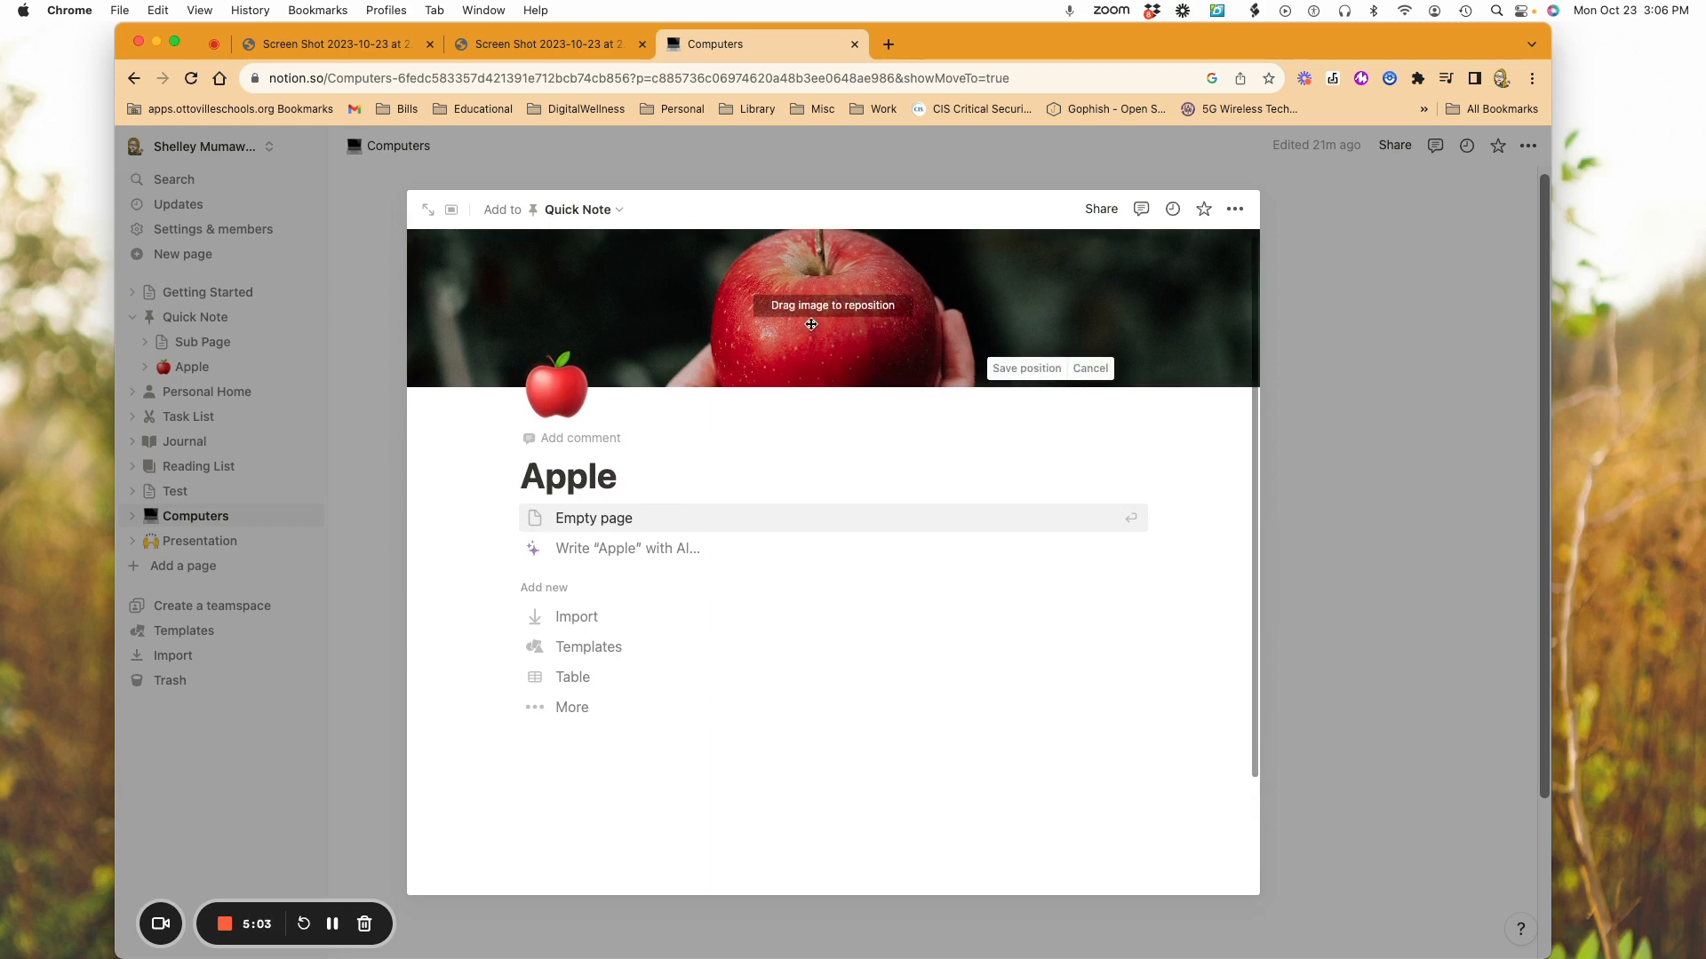
left_click_drag(811, 326, 781, 416)
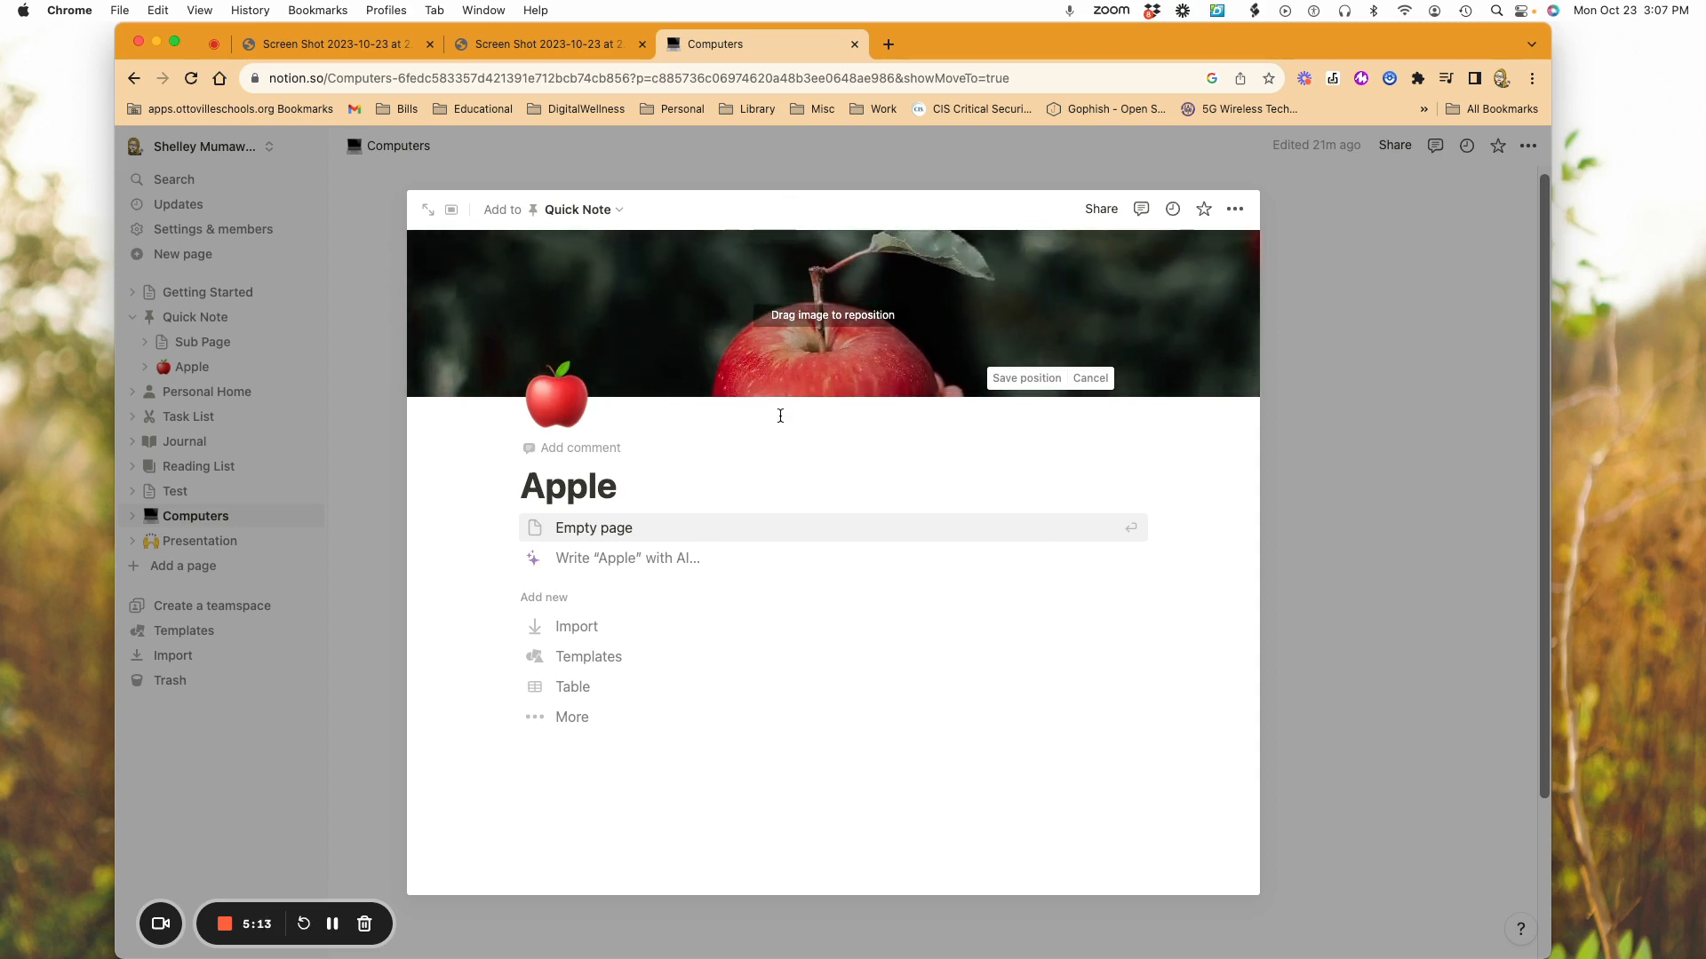
left_click_drag(780, 416, 779, 394)
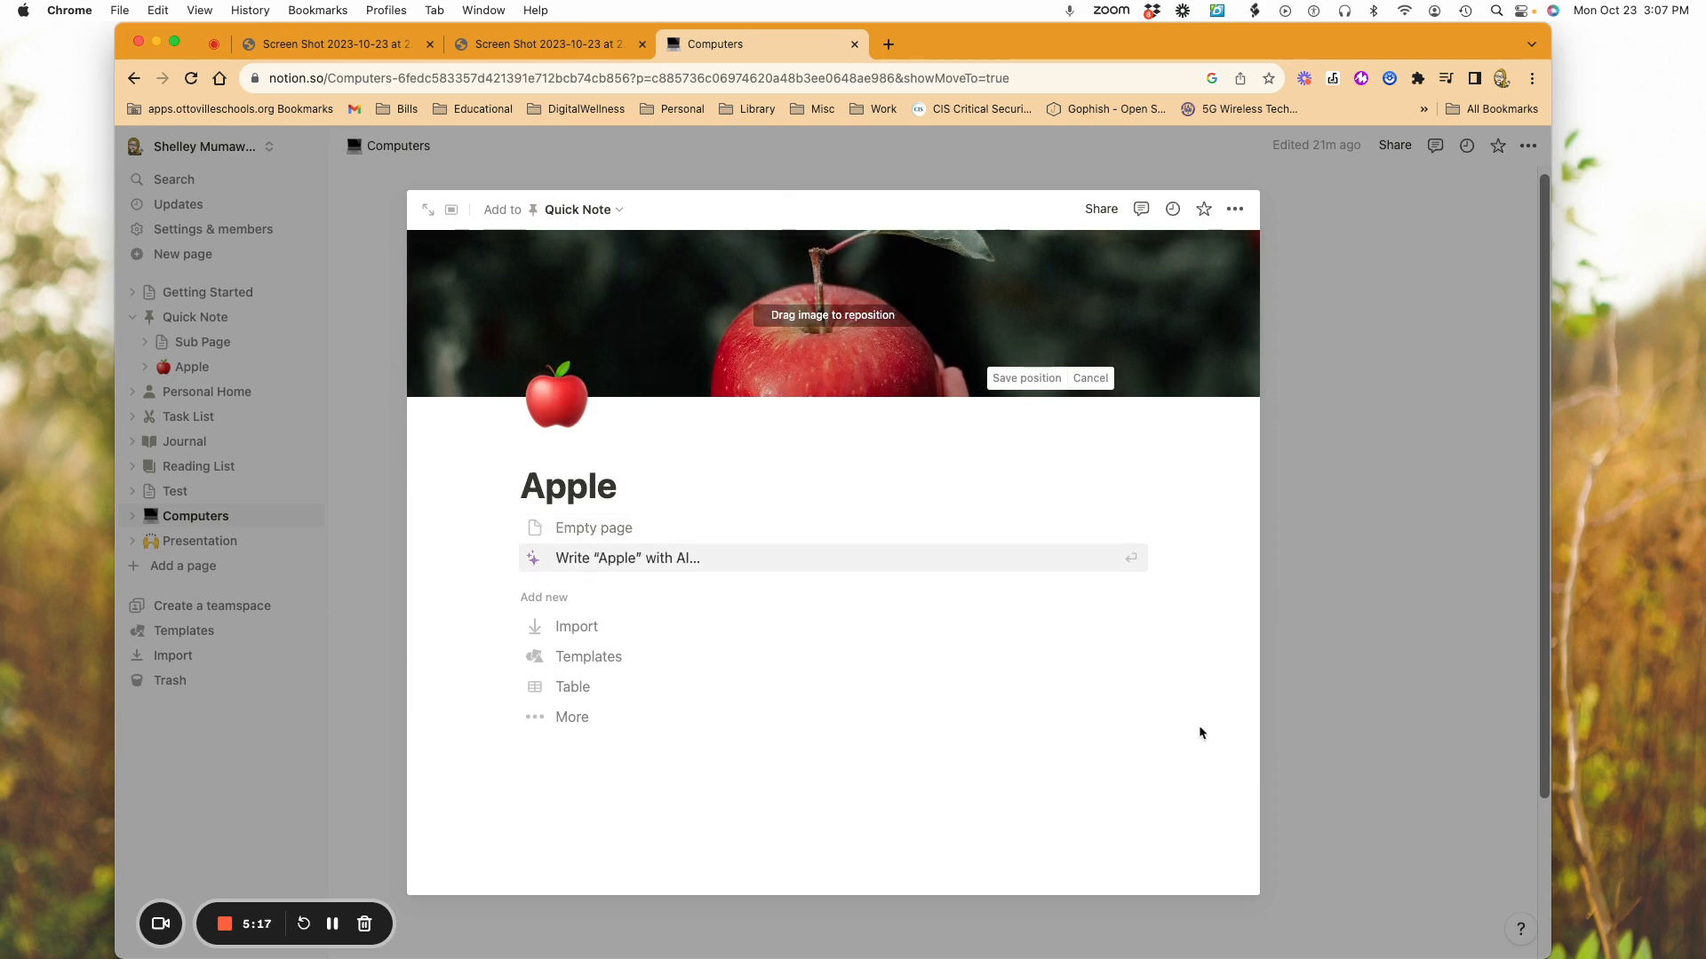
- Start the Apple page as an empty page and add it to Favorites
left_click(880, 800)
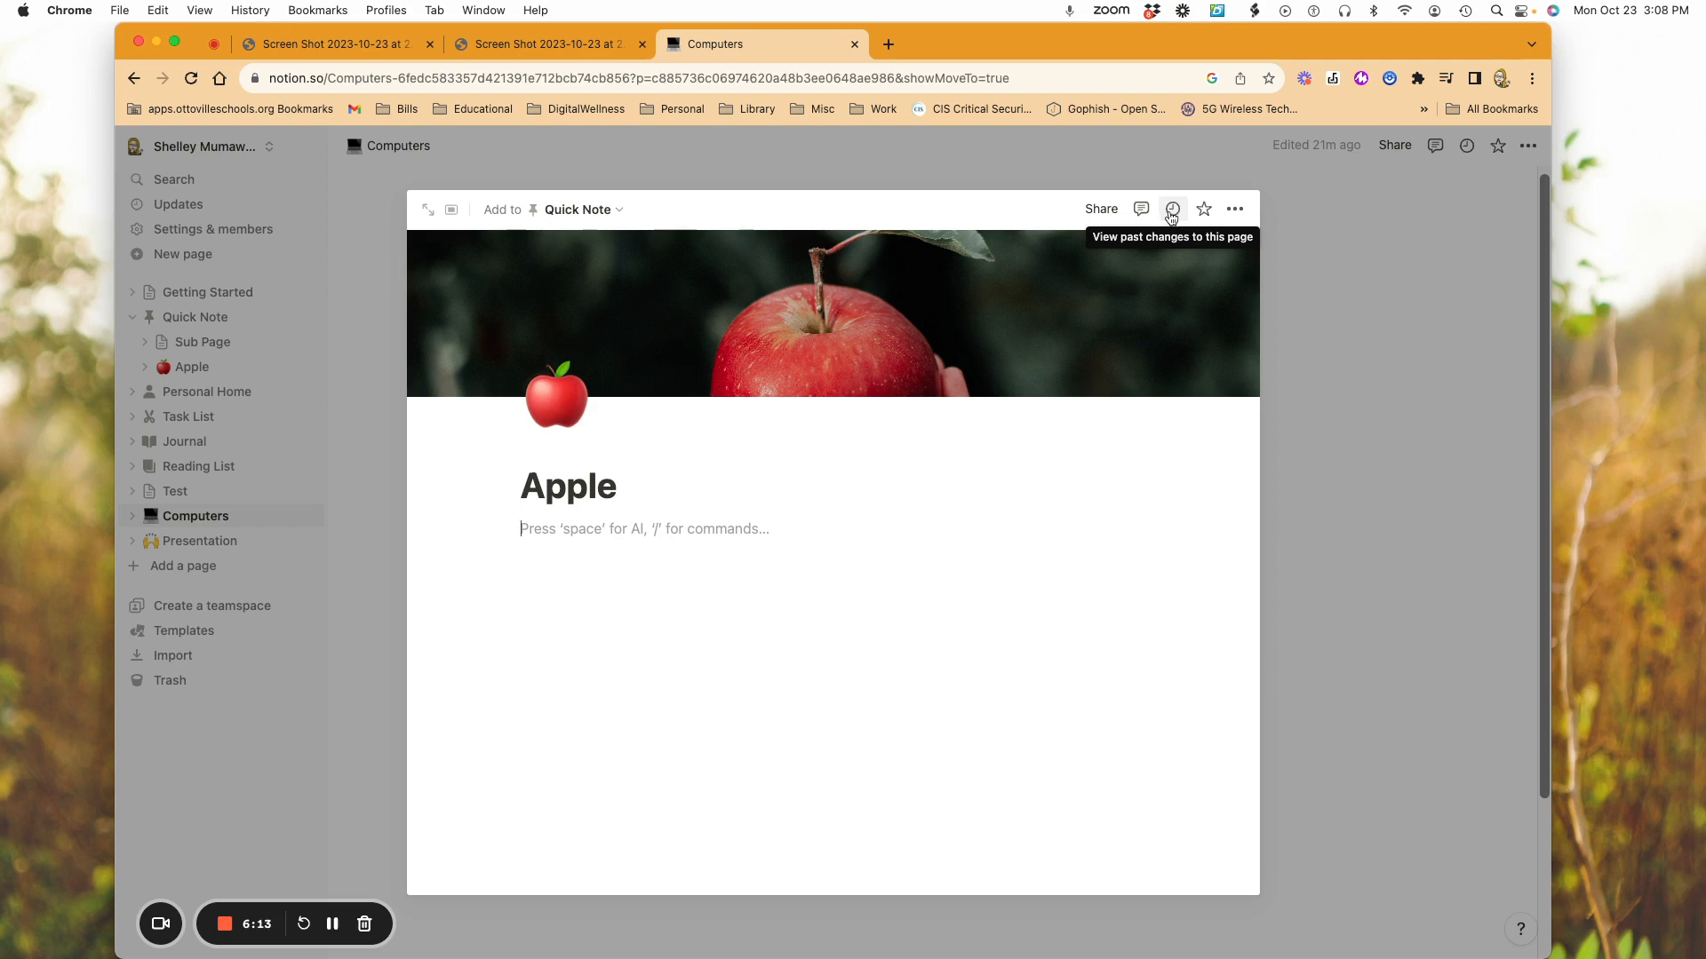
left_click(1171, 214)
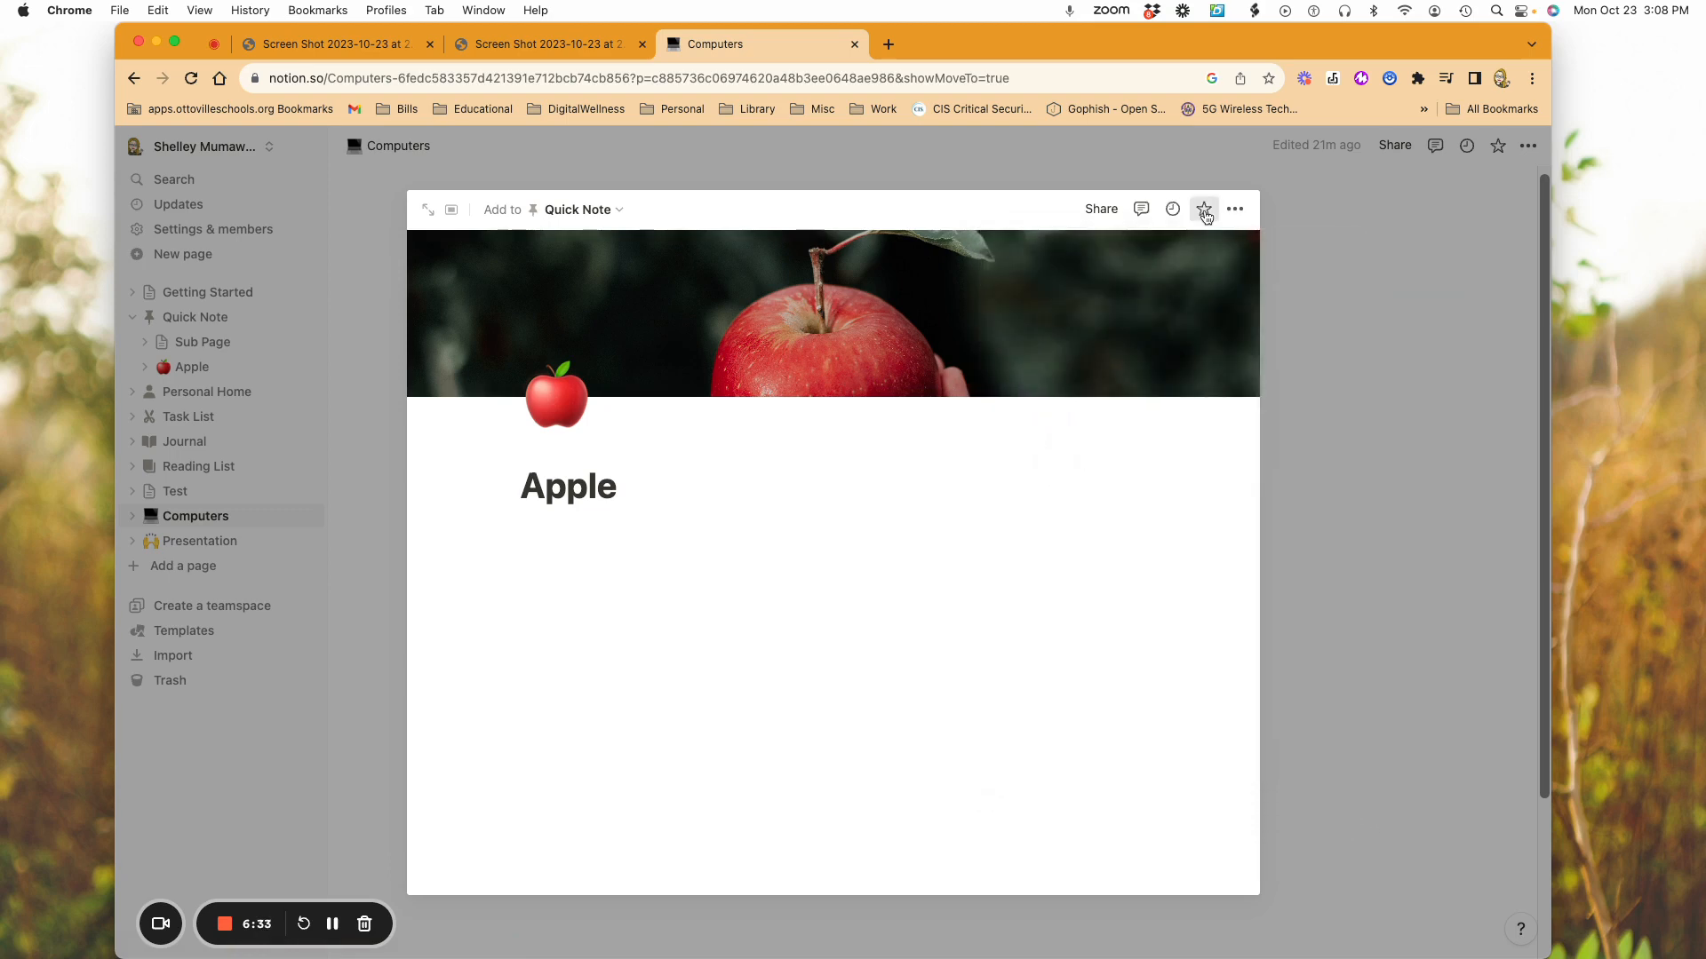
left_click(1206, 210)
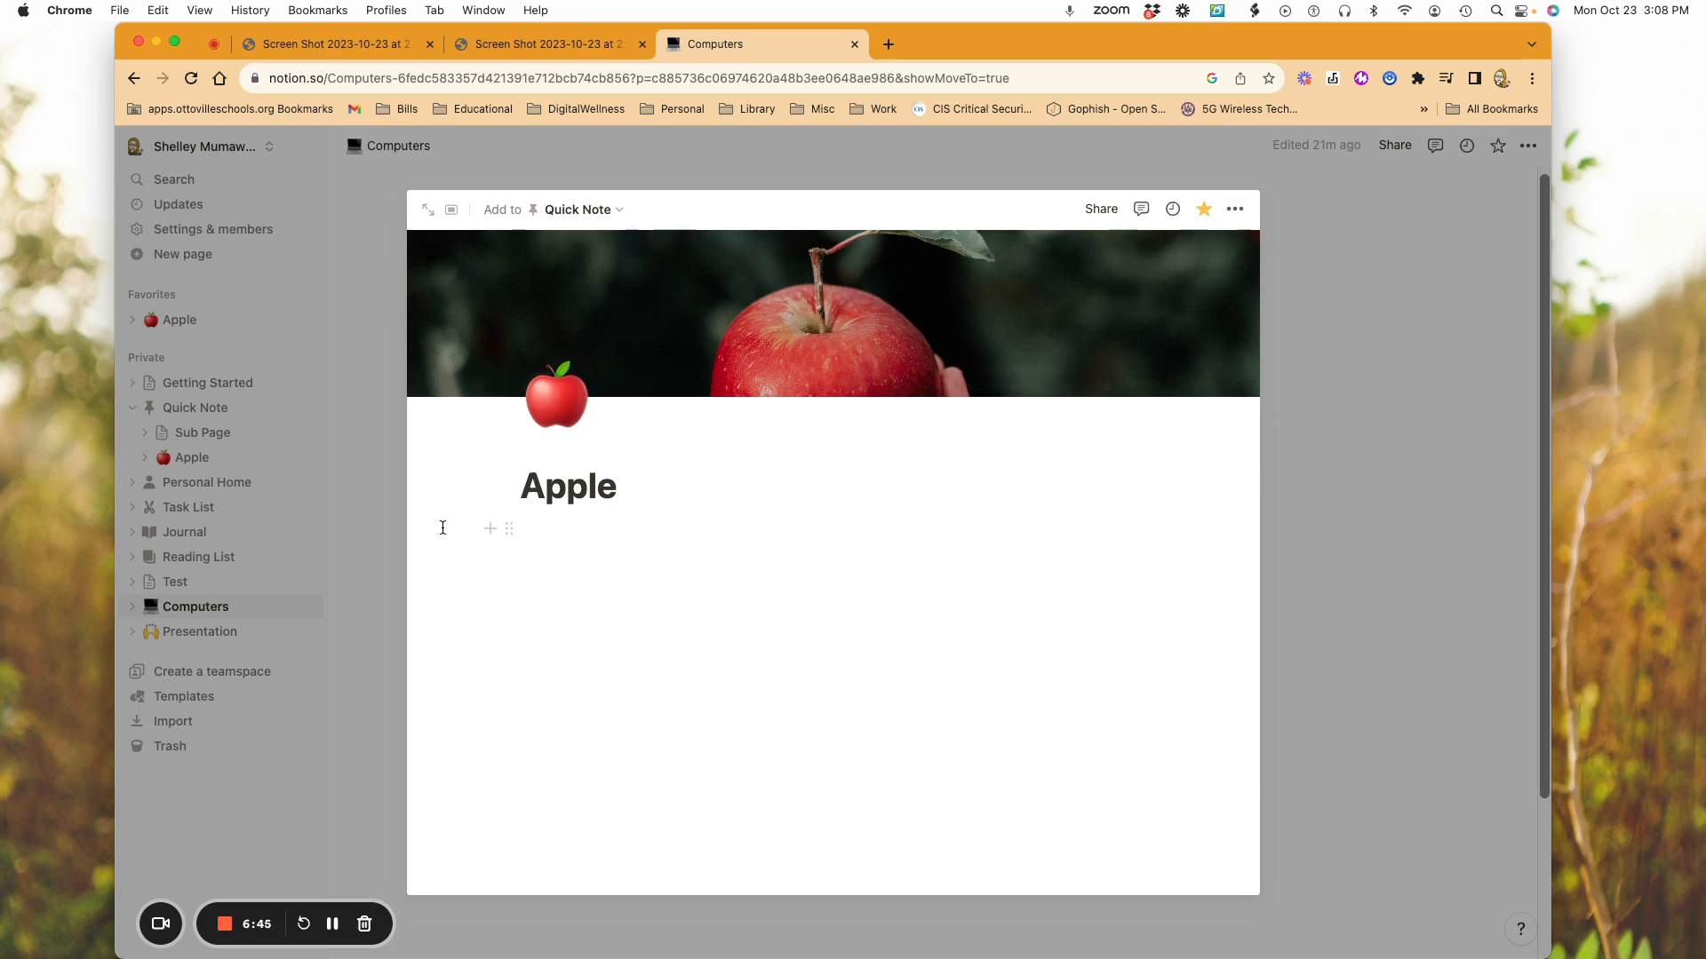
- Close the Apple page preview to return to the Computers page and read through its paragraphs
left_click(221, 613)
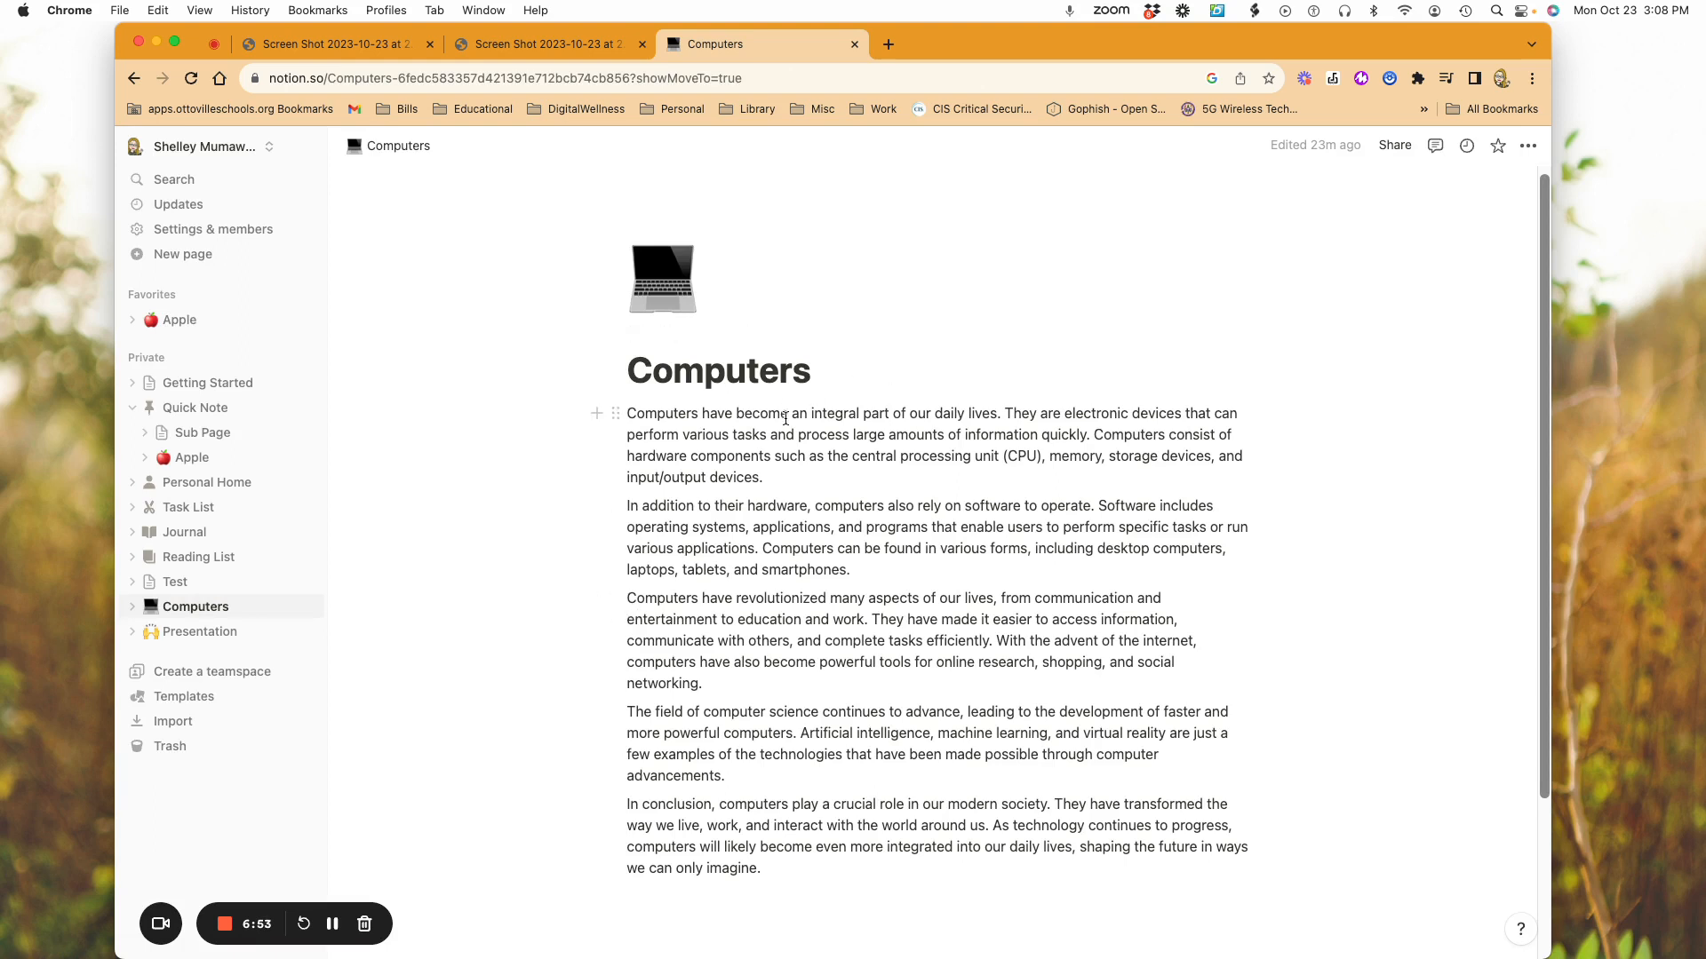
scroll(798, 506, "down", 5)
scroll(798, 507, "up", 3)
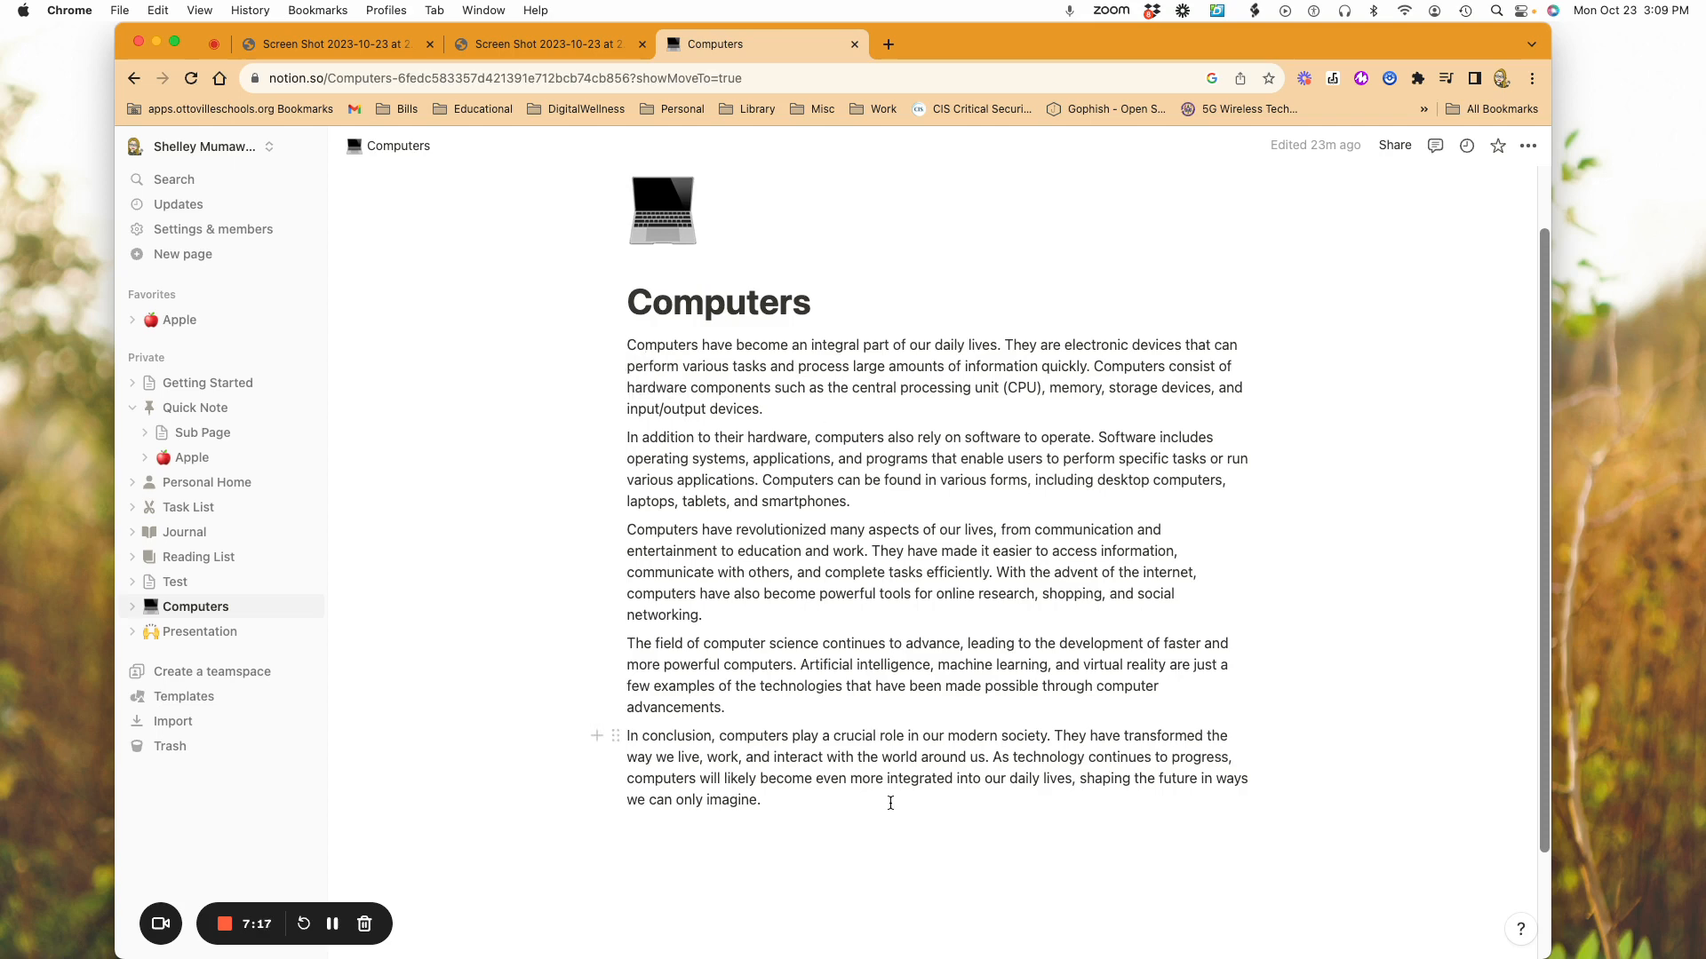
- Try Notion AI's Improve writing on the concluding paragraph of the Computers page, then discard the AI response
left_click(616, 737)
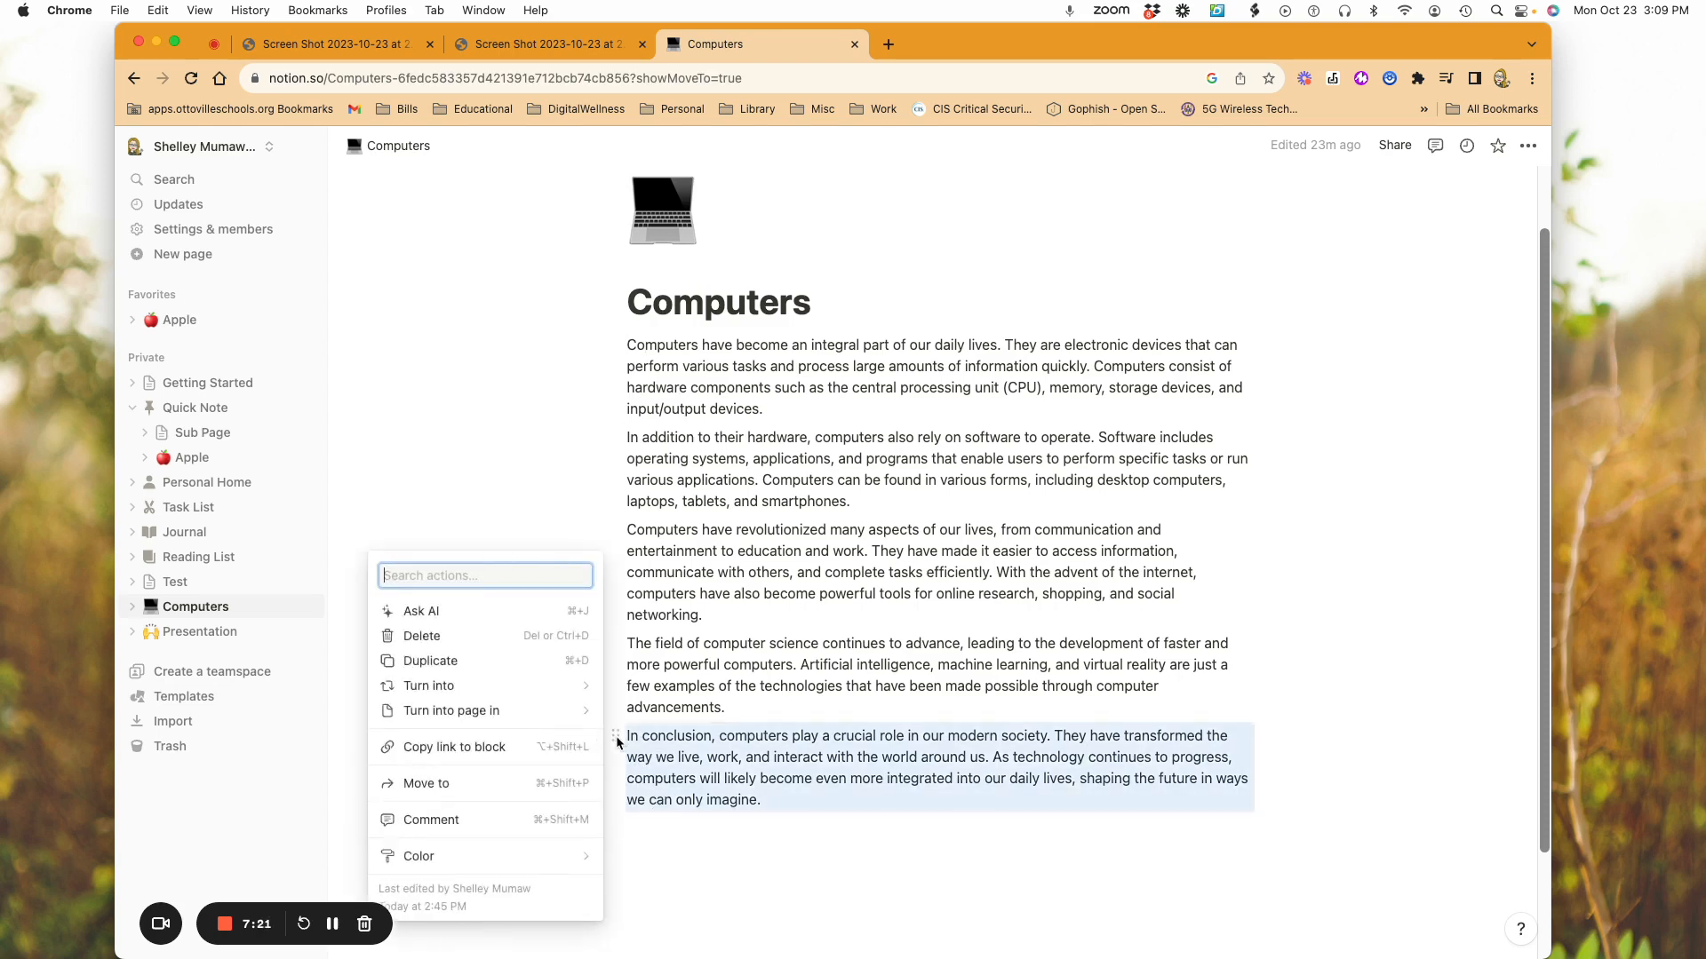
left_click(466, 621)
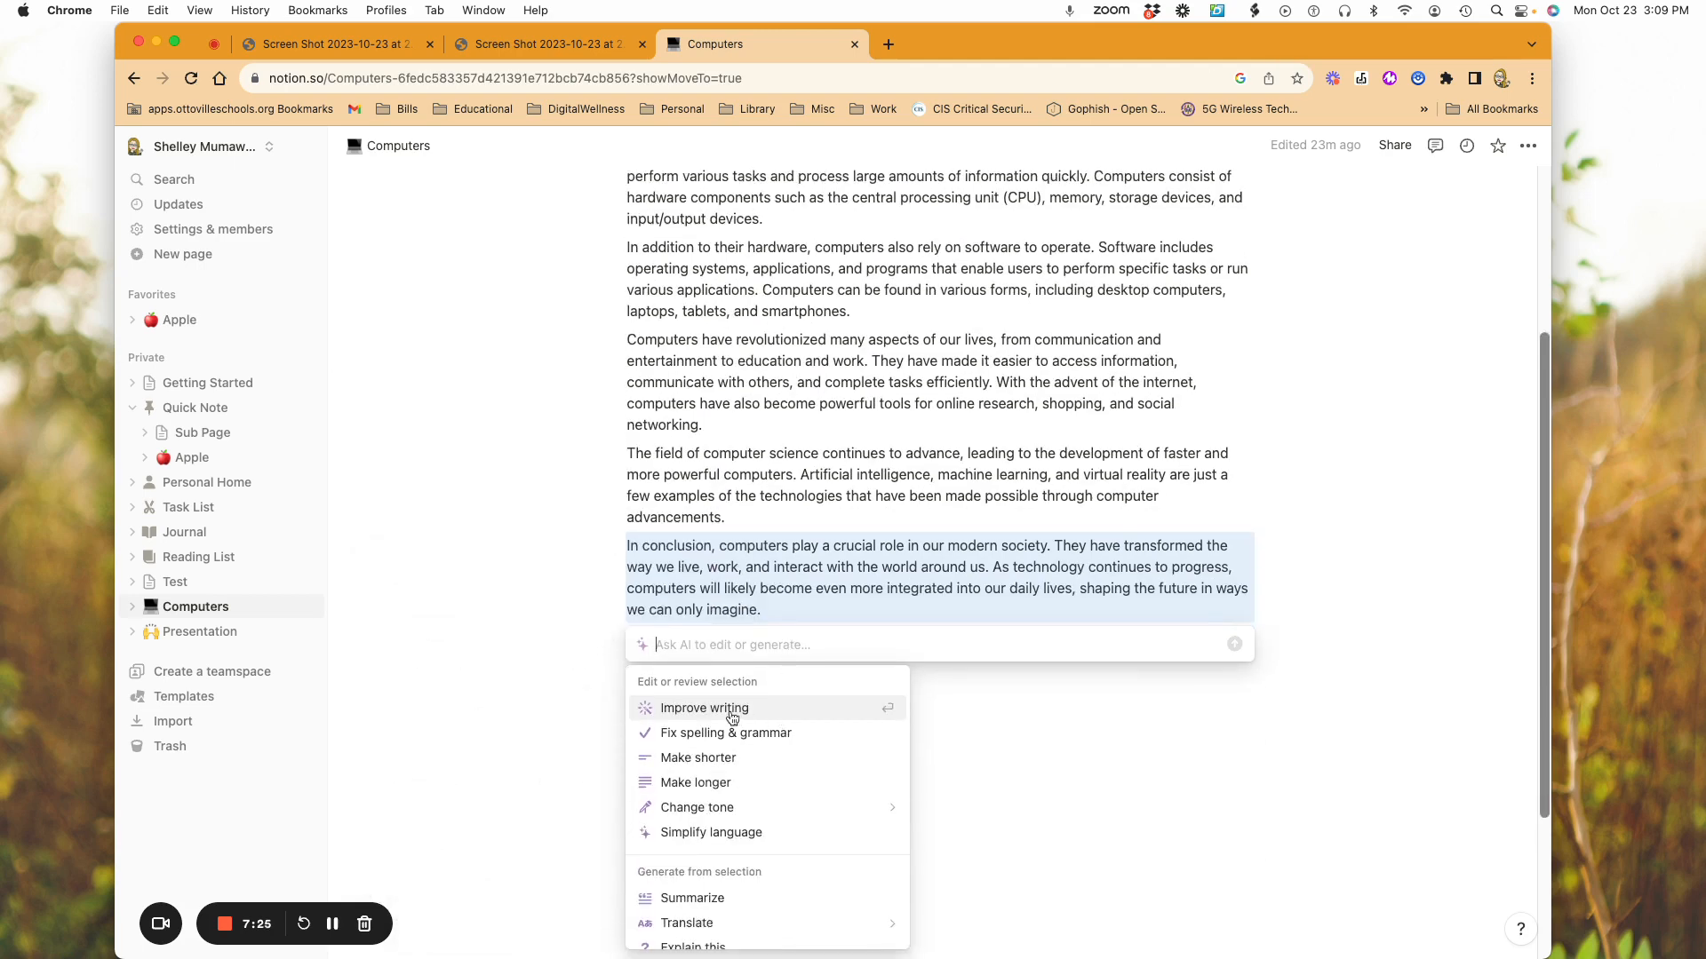
left_click(722, 709)
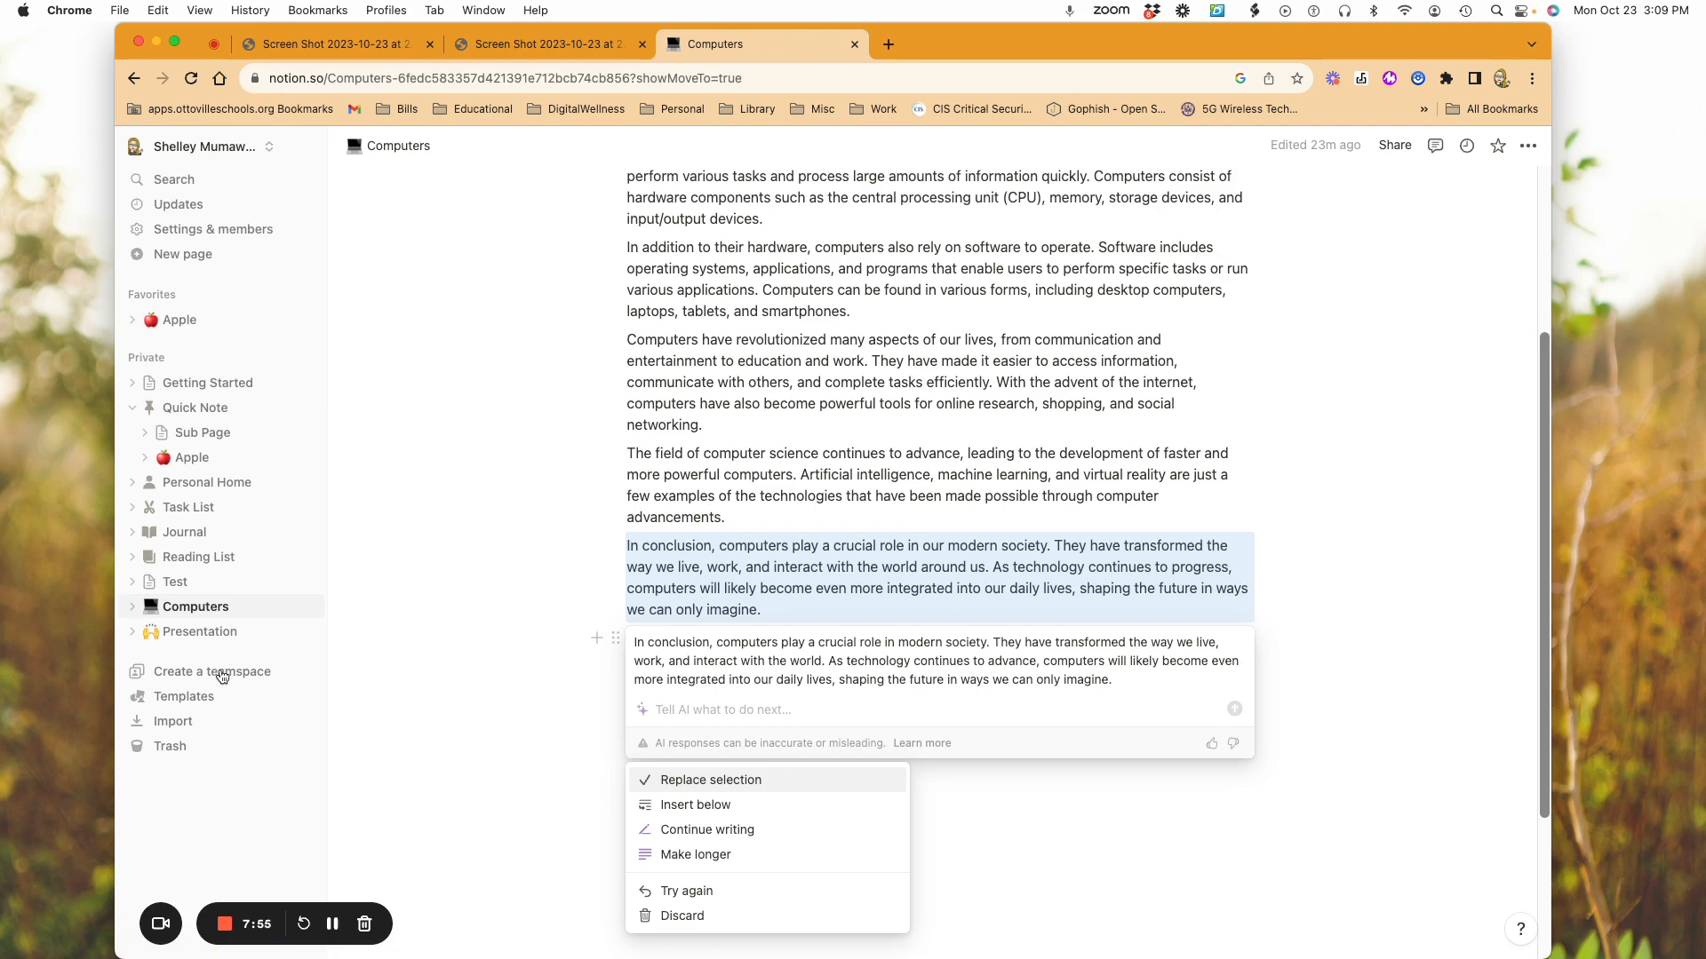
left_click(194, 705)
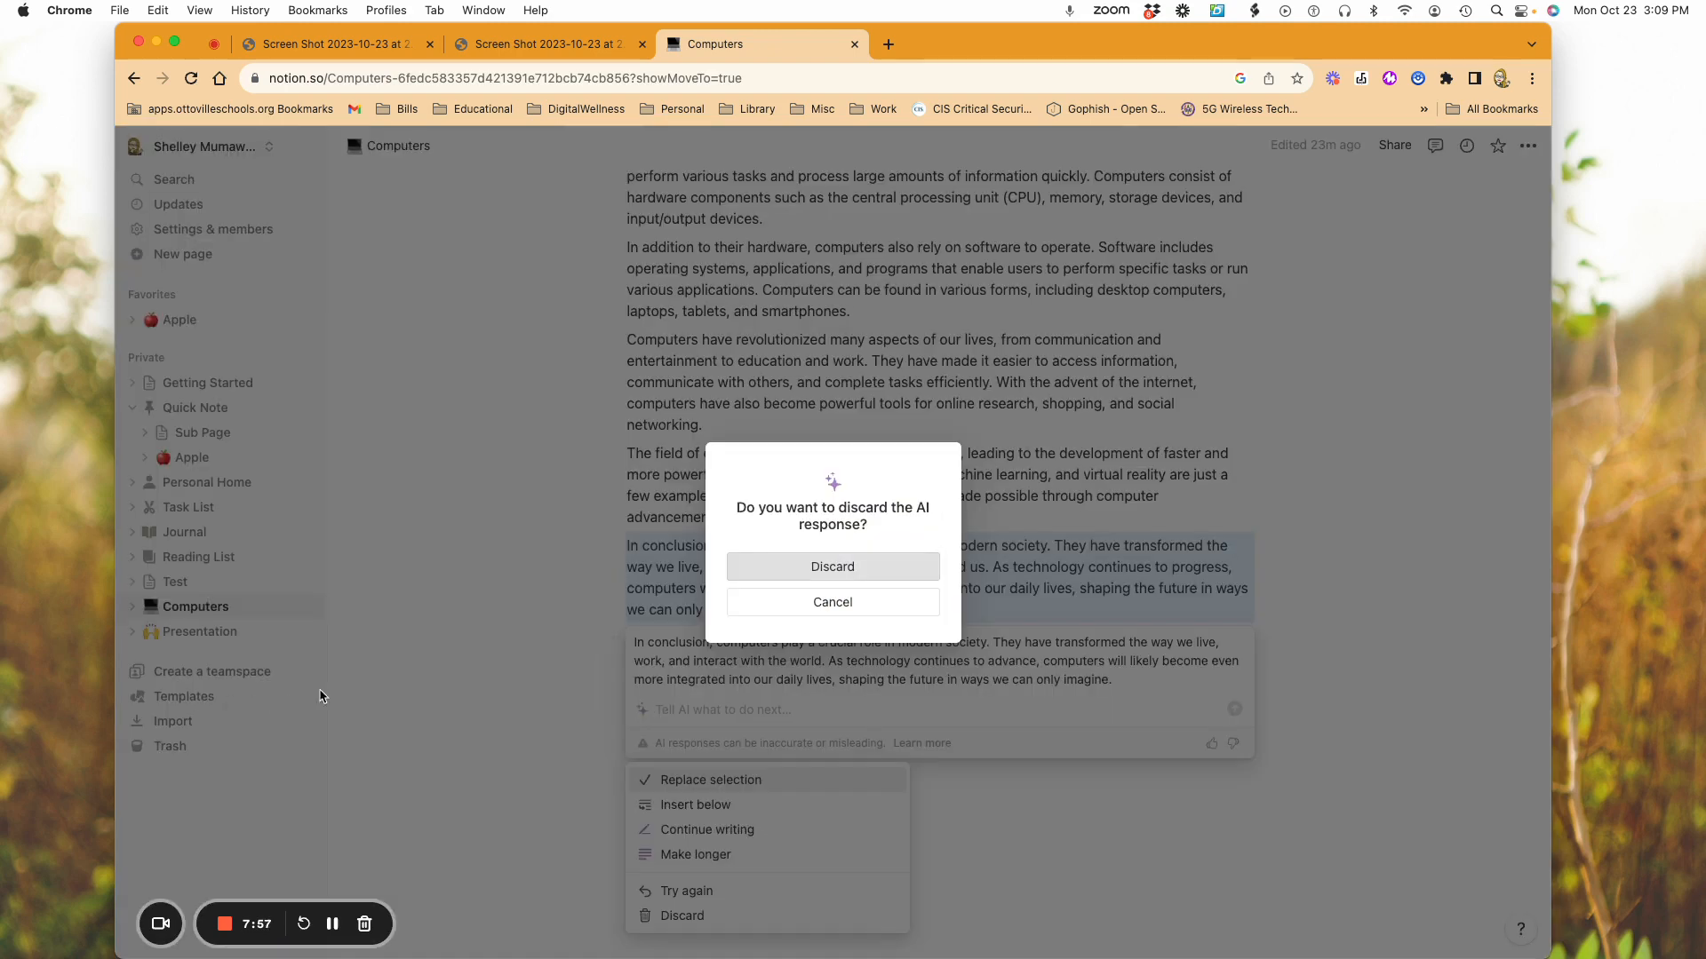
left_click(835, 573)
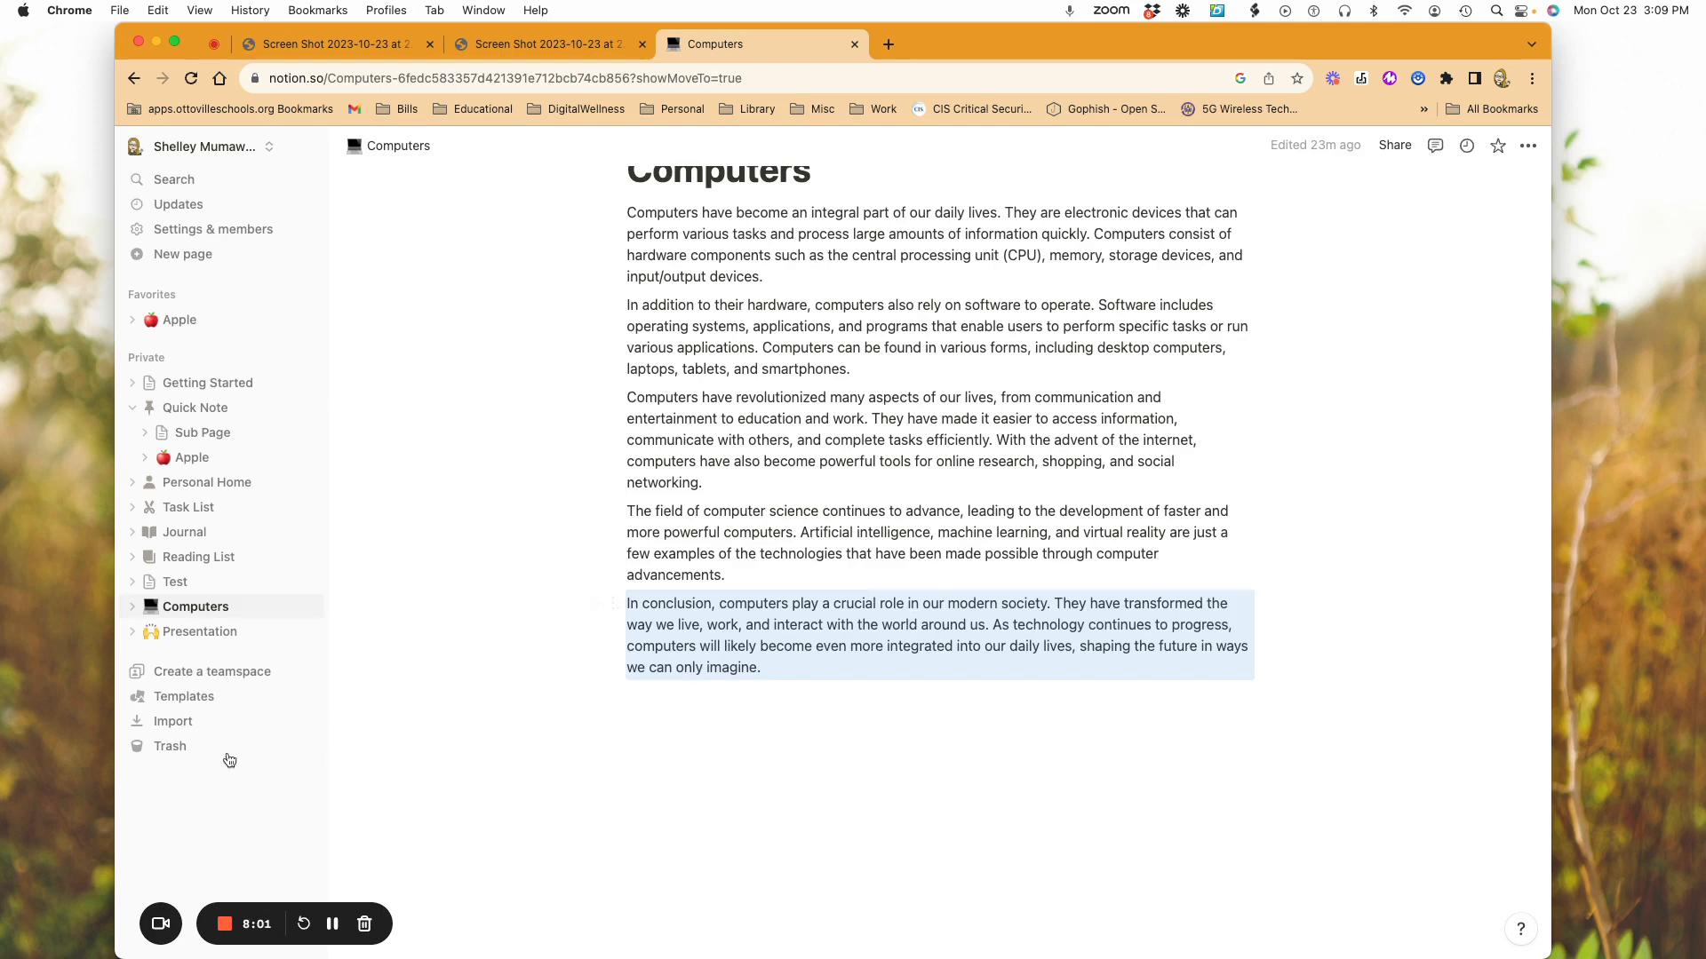
- Open the template gallery and browse the Personal category from productivity through travel, finance, career building and housing
left_click(195, 699)
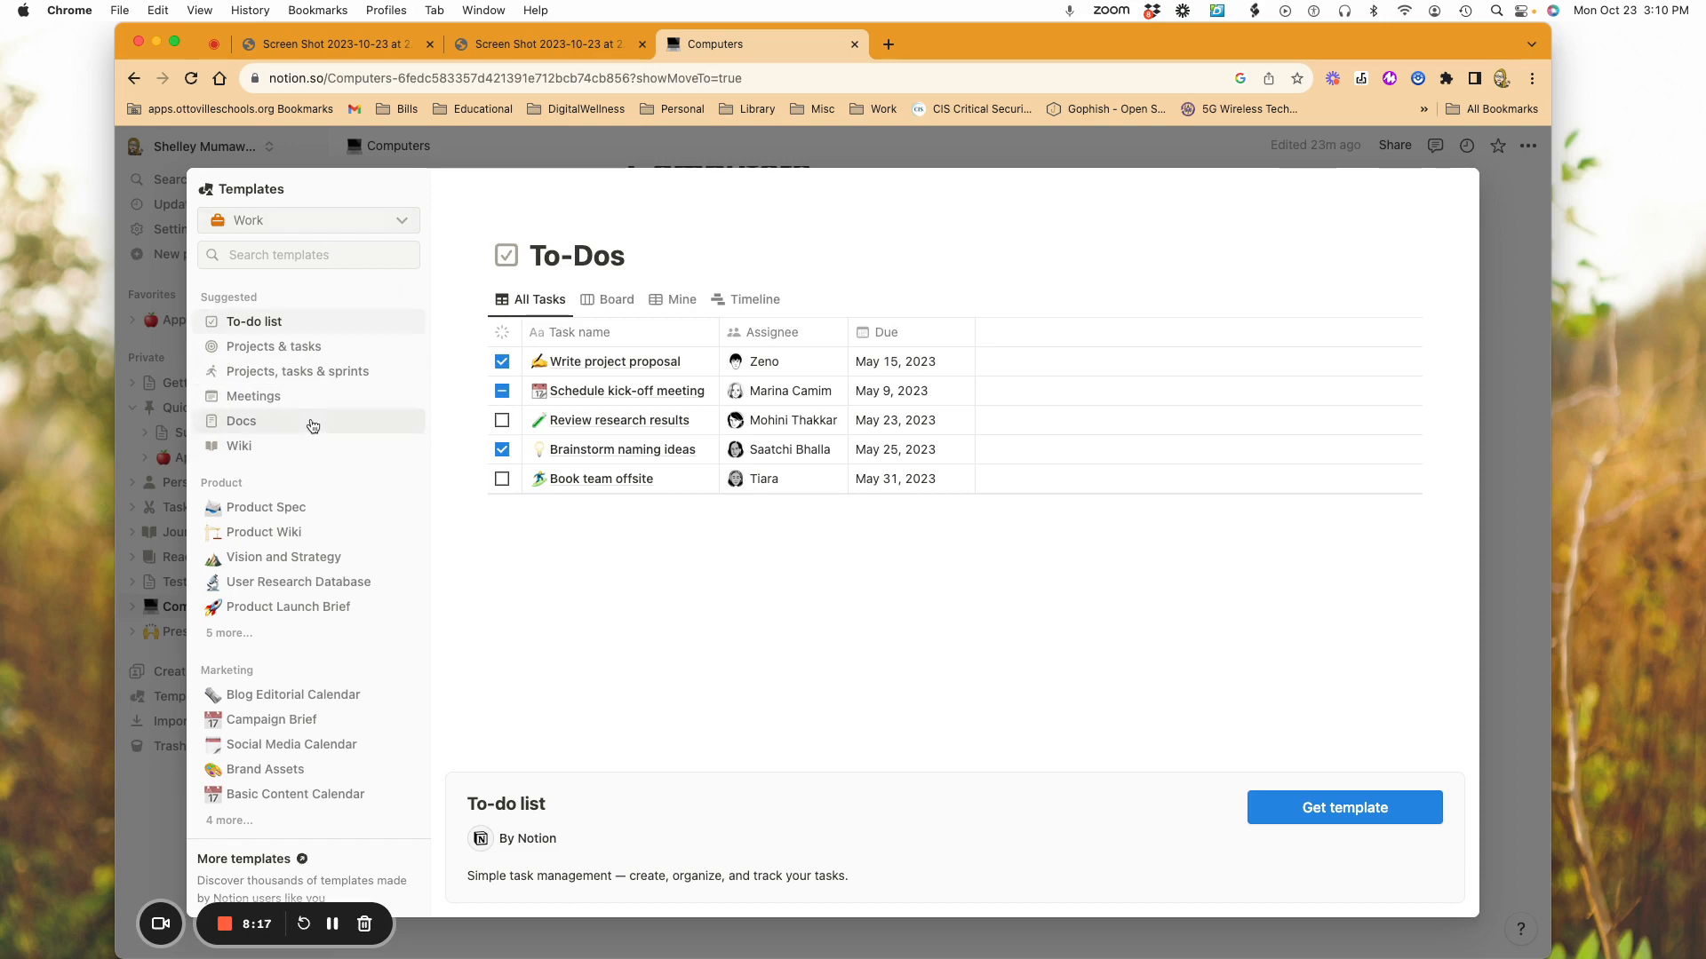
left_click(354, 225)
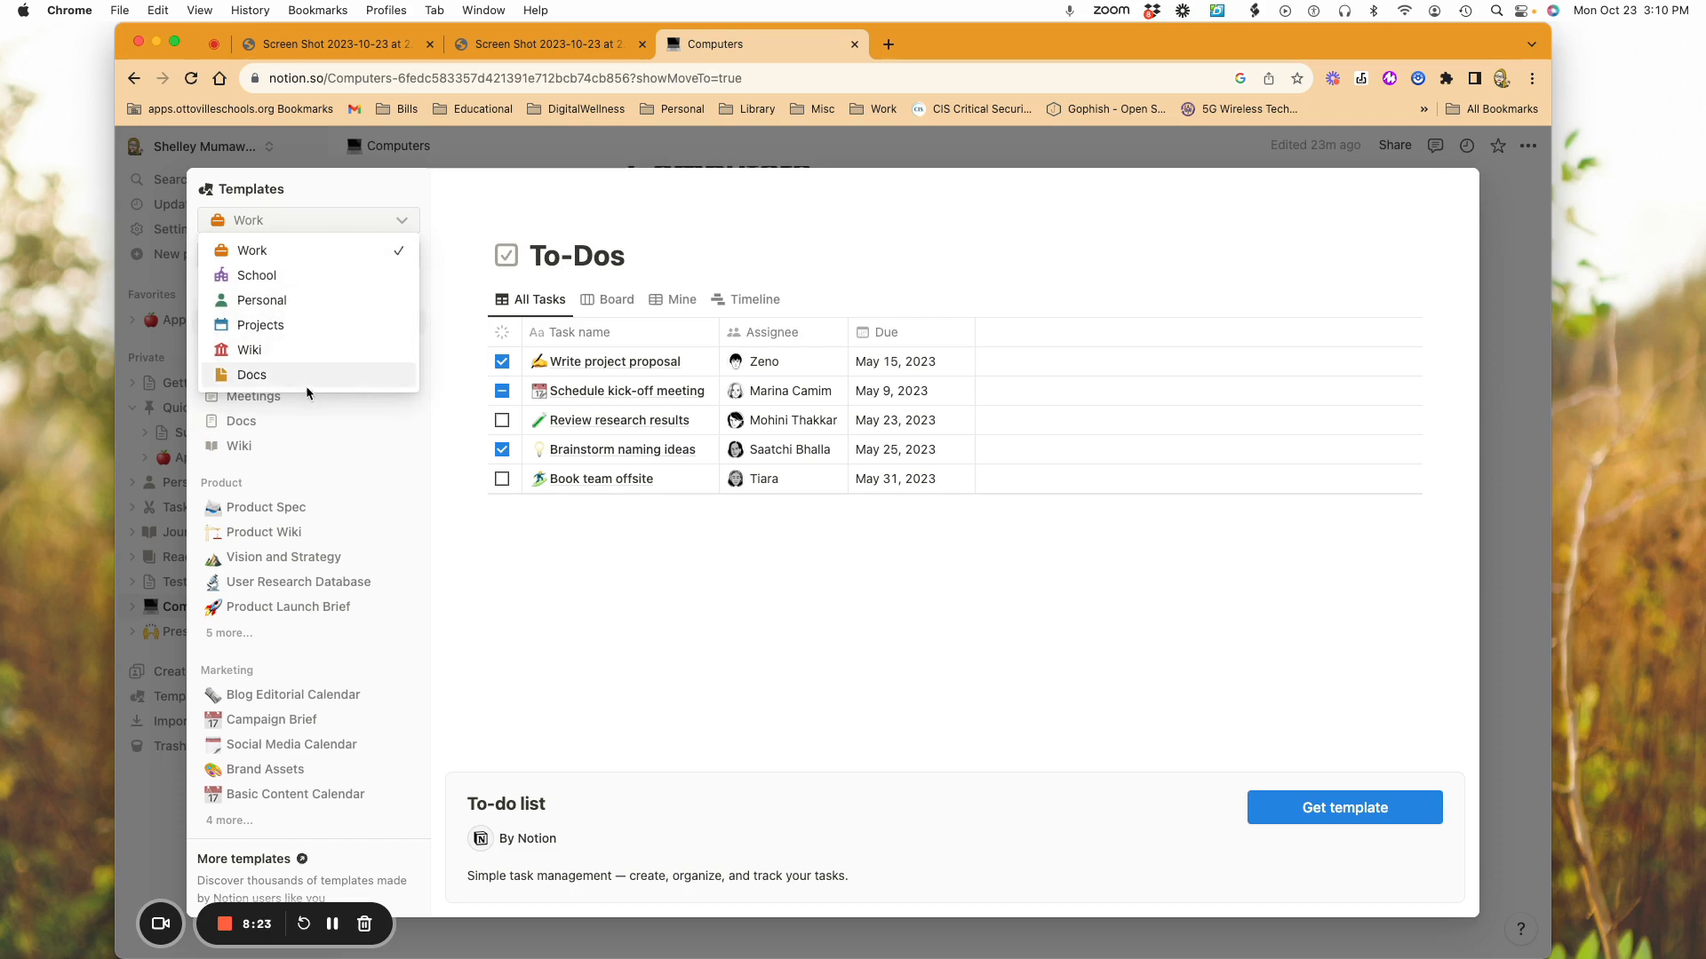
left_click(280, 305)
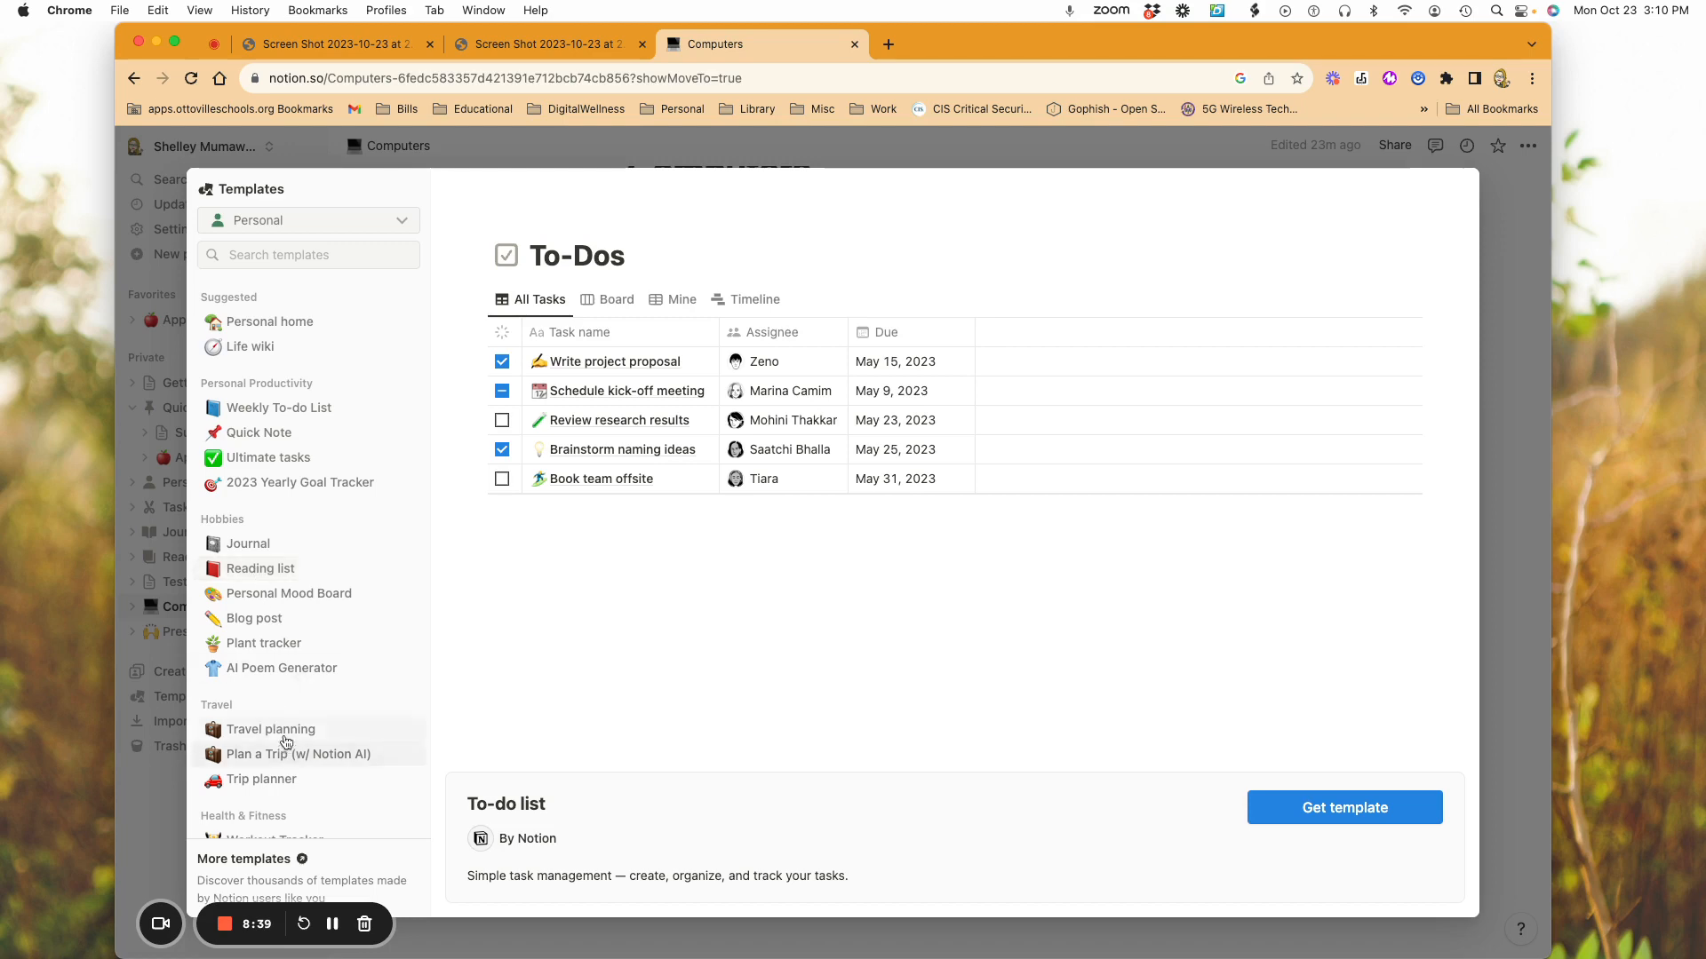
scroll(280, 736, "down", 5)
scroll(282, 738, "down", 3)
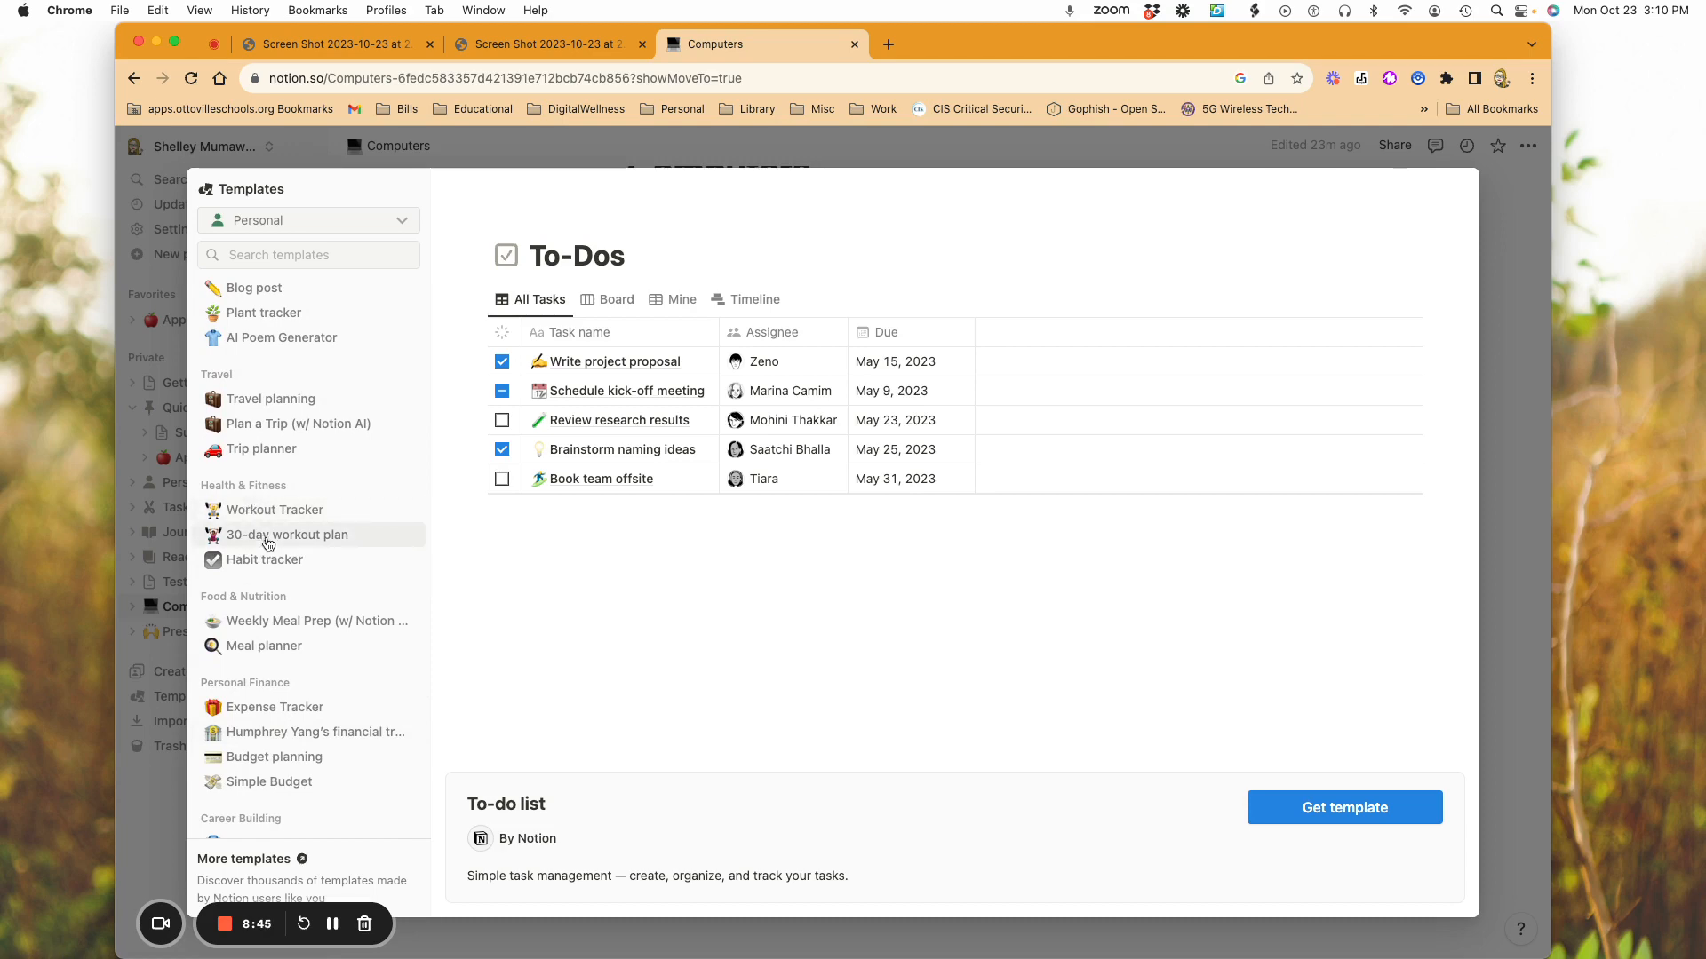
scroll(307, 614, "down", 7)
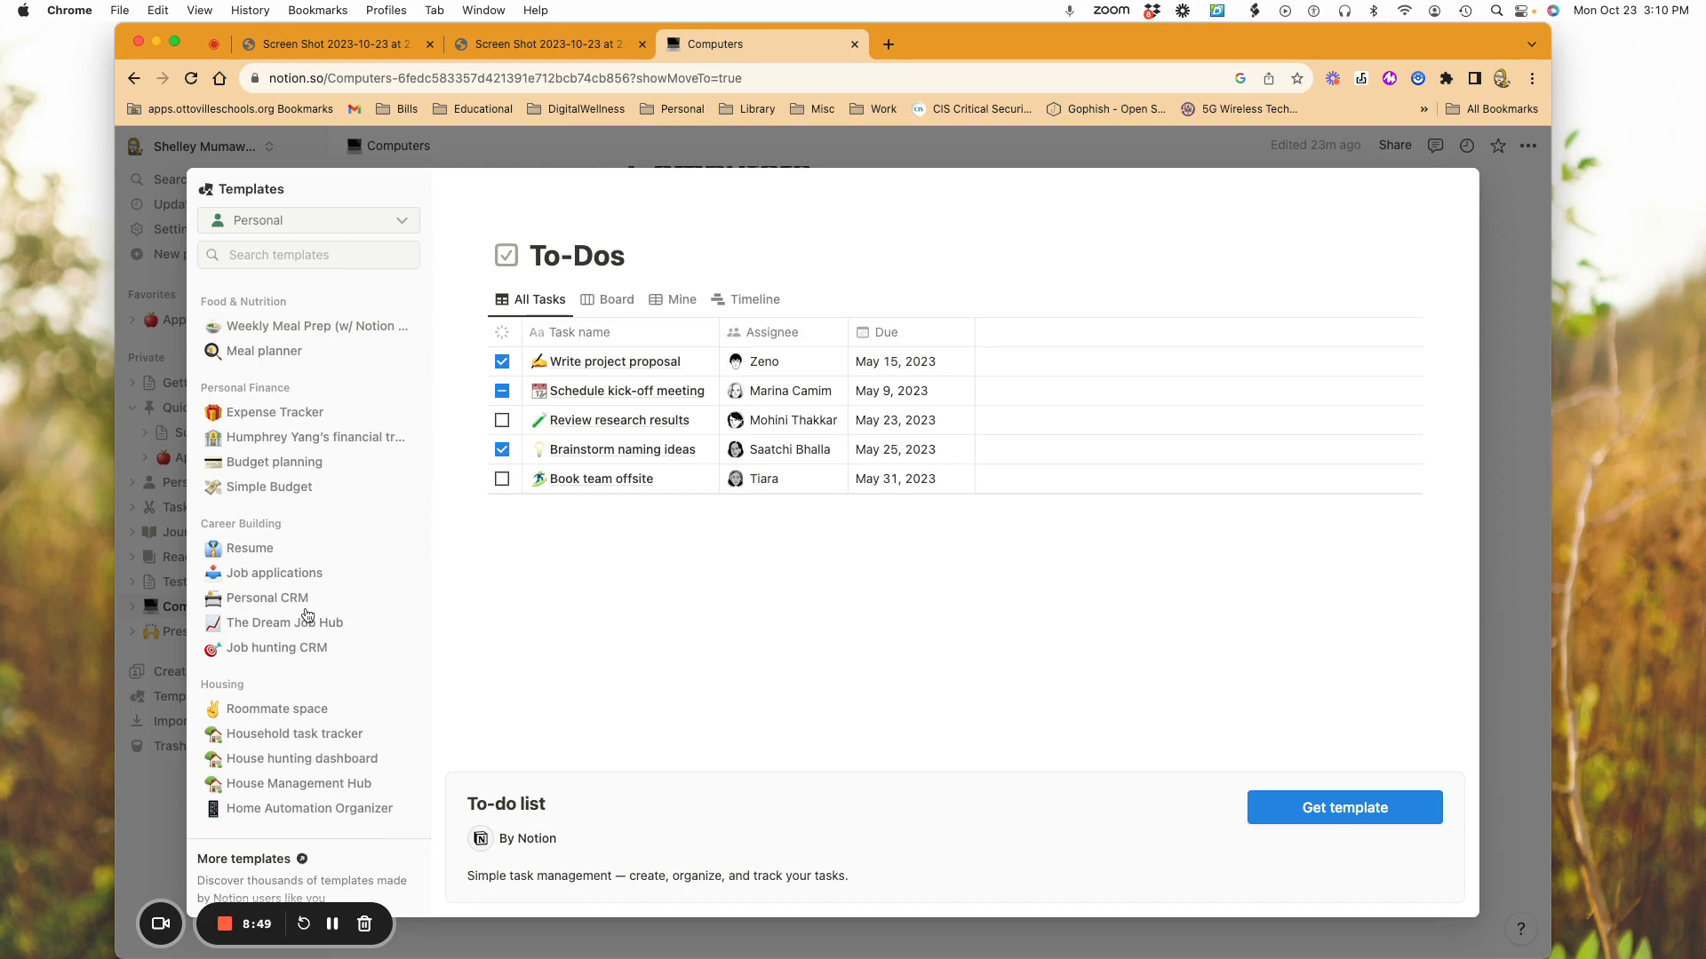
- Switch the template gallery to the Work category and look through its templates down to the Recruiting group
left_click(343, 222)
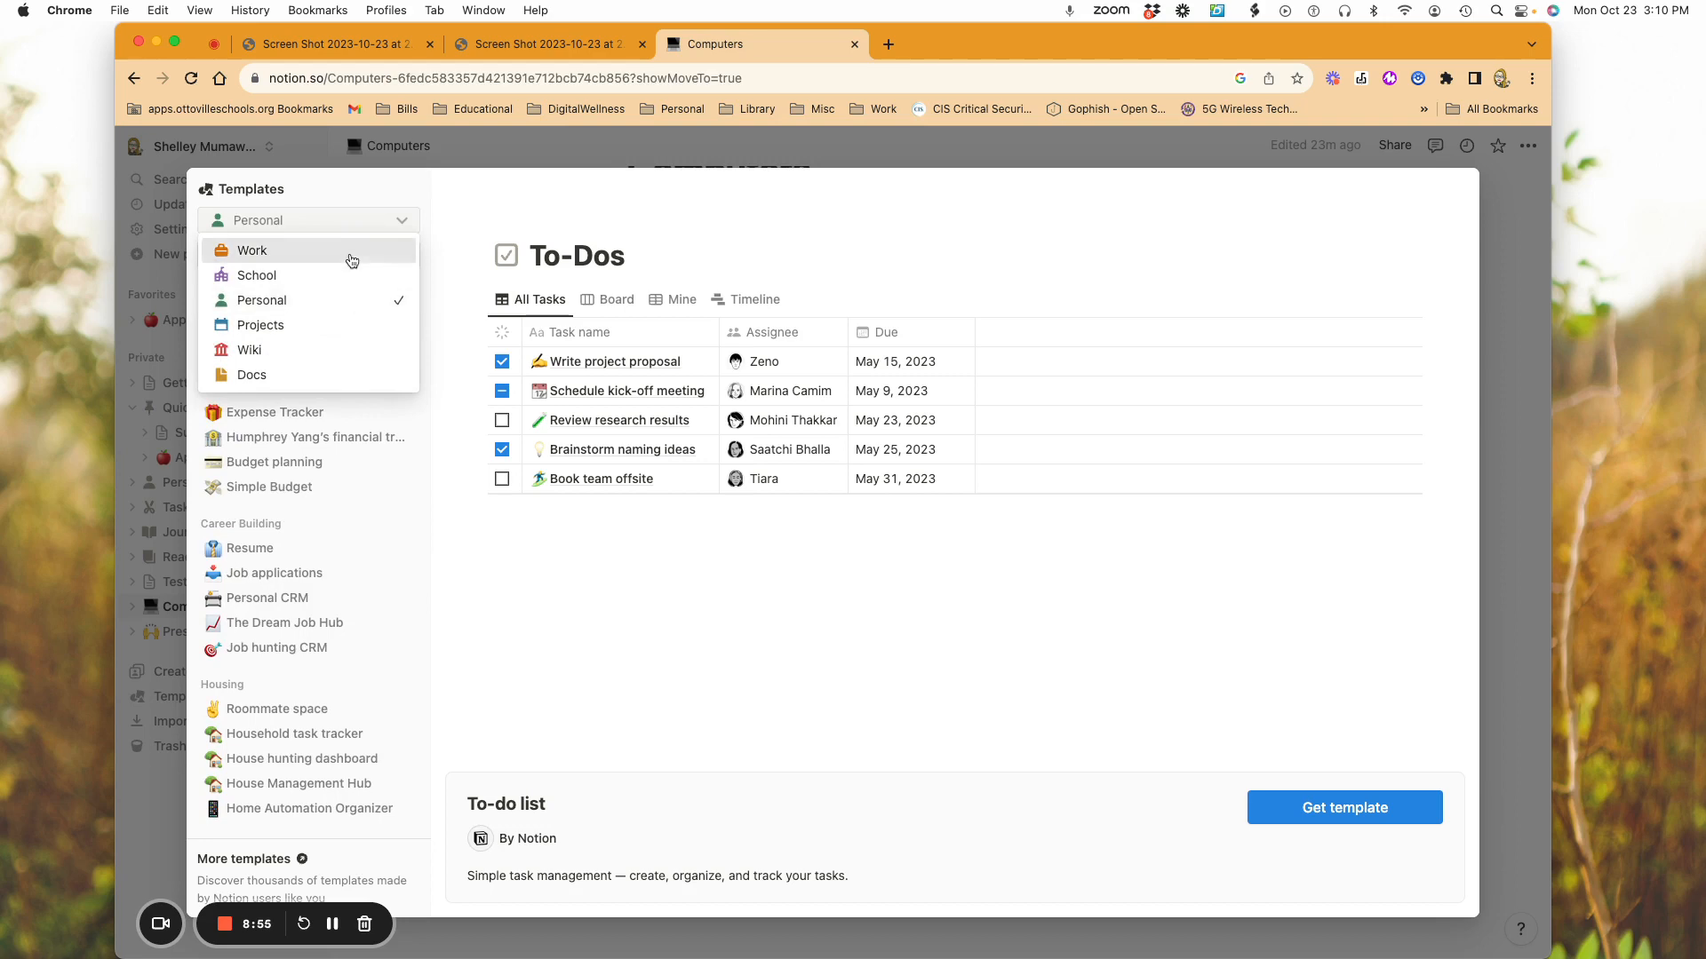
left_click(350, 252)
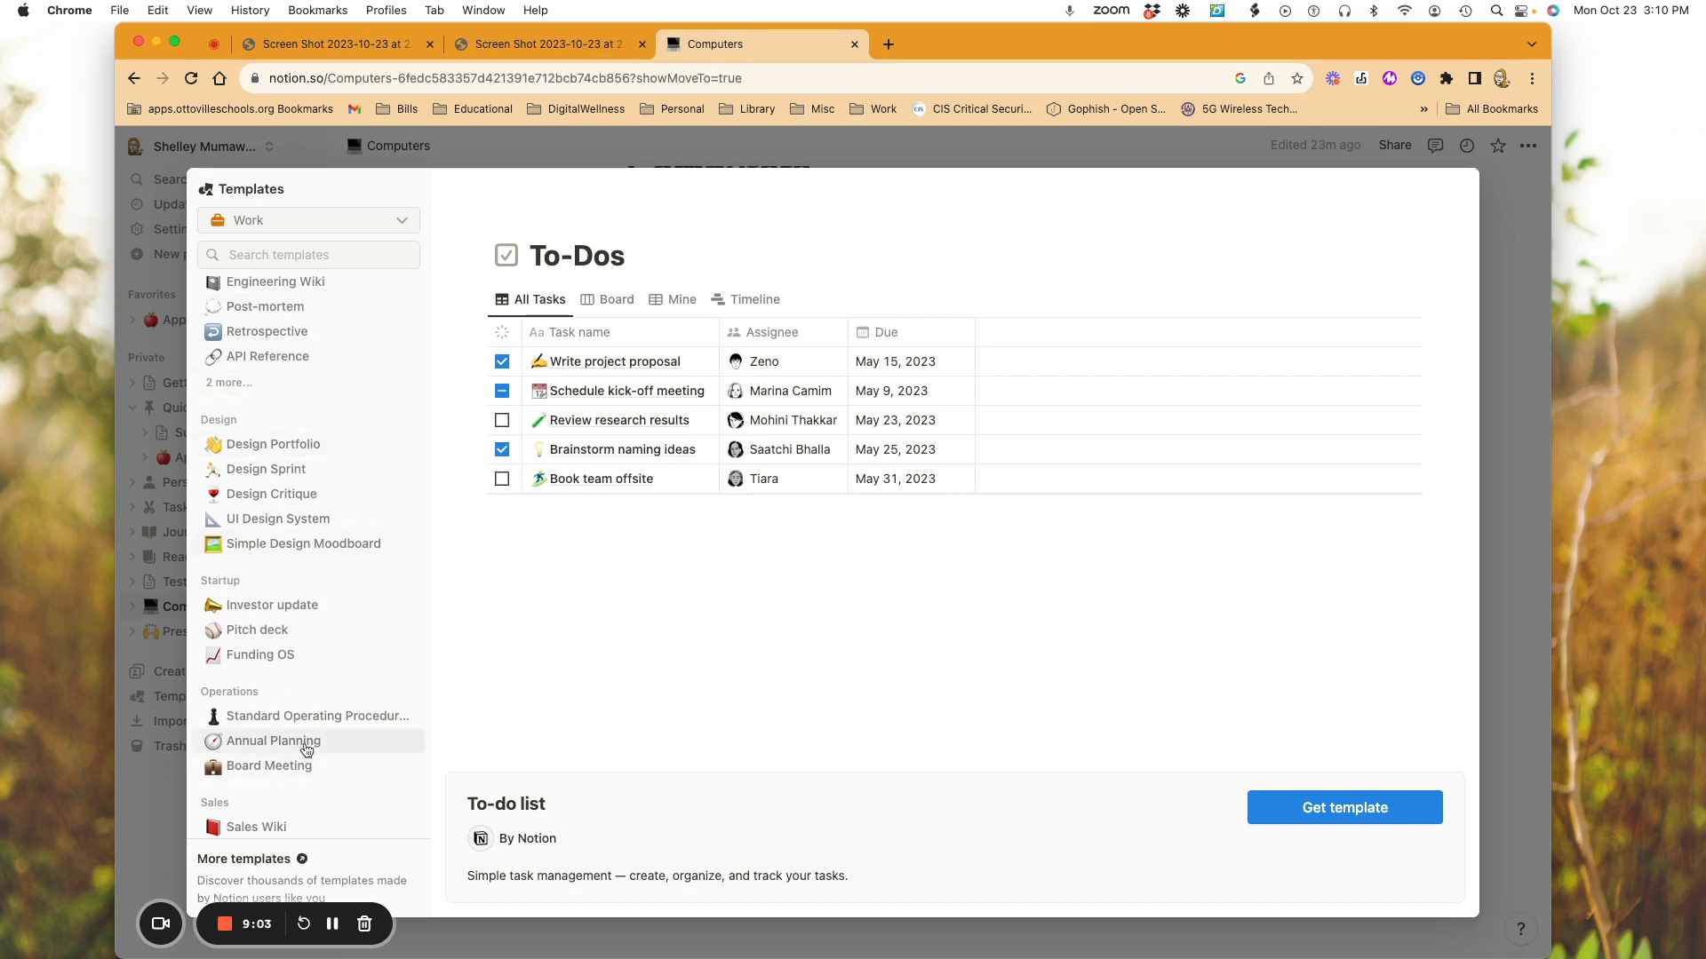
scroll(306, 752, "down", 2)
scroll(307, 752, "down", 3)
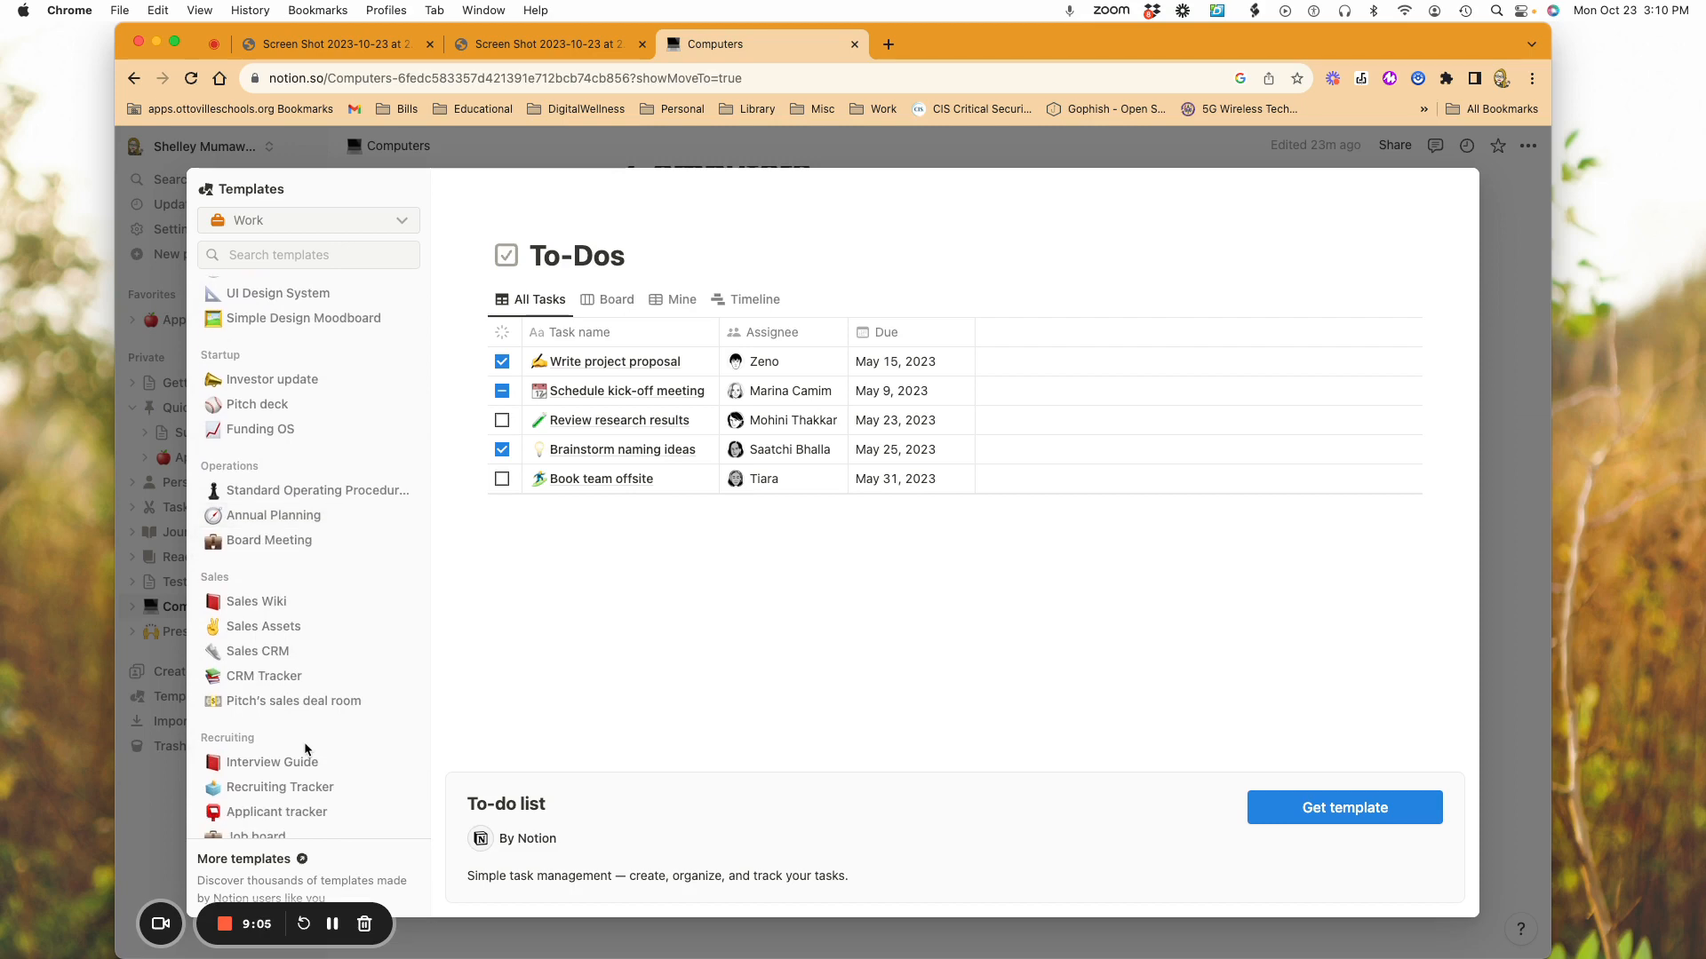
scroll(304, 744, "down", 1)
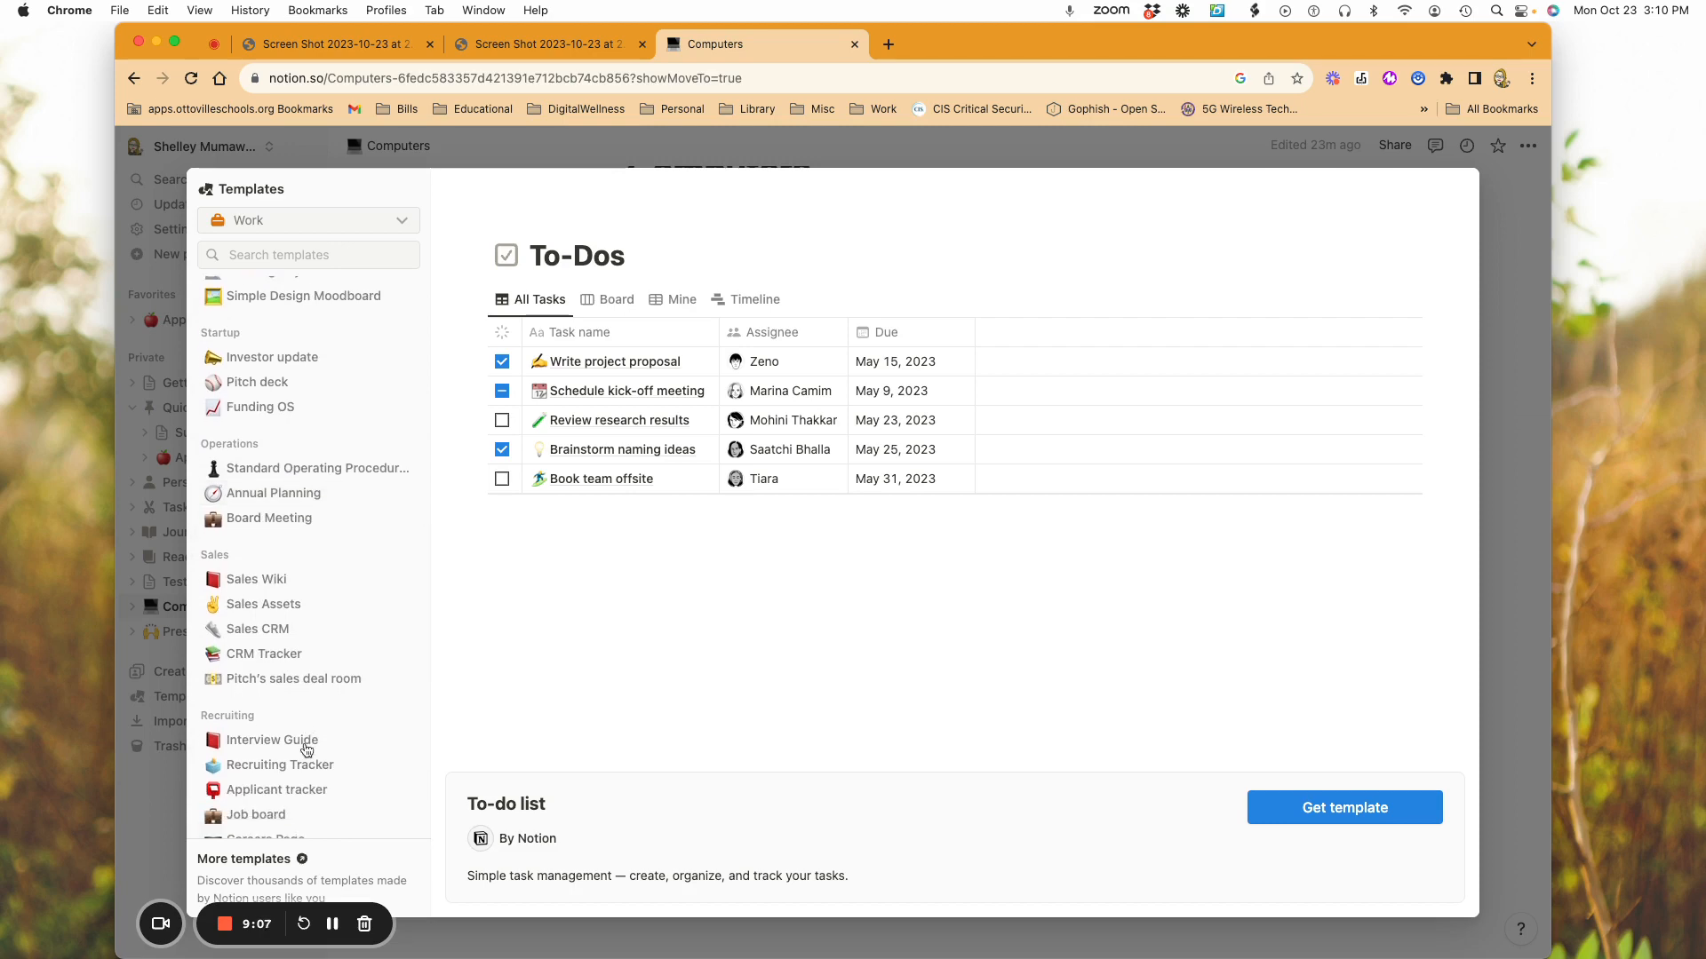